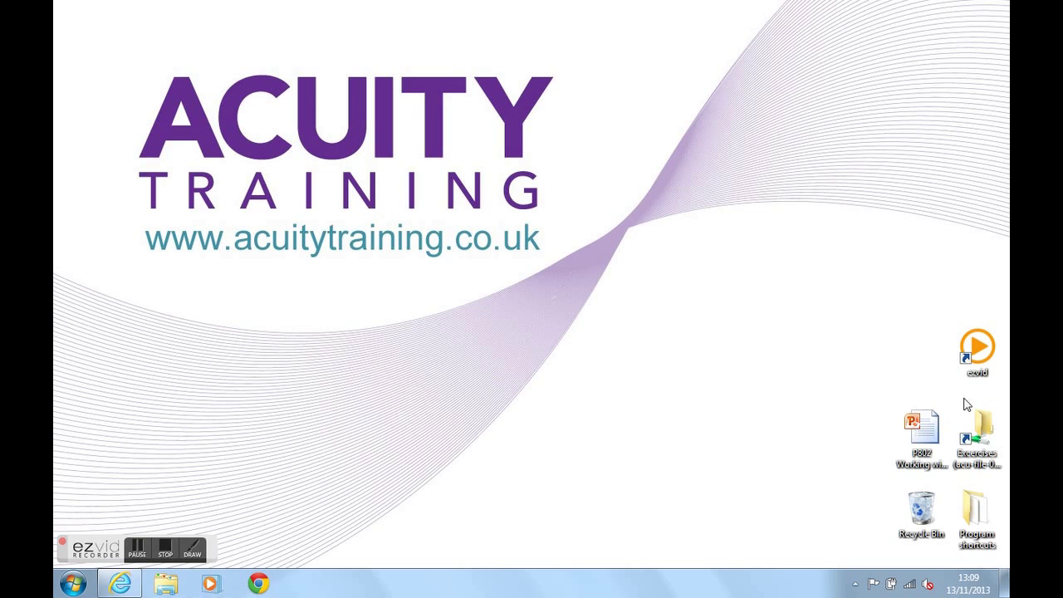
Open the P802 presentation, look over the View tab's options, then return to Home.
double_click(922, 432)
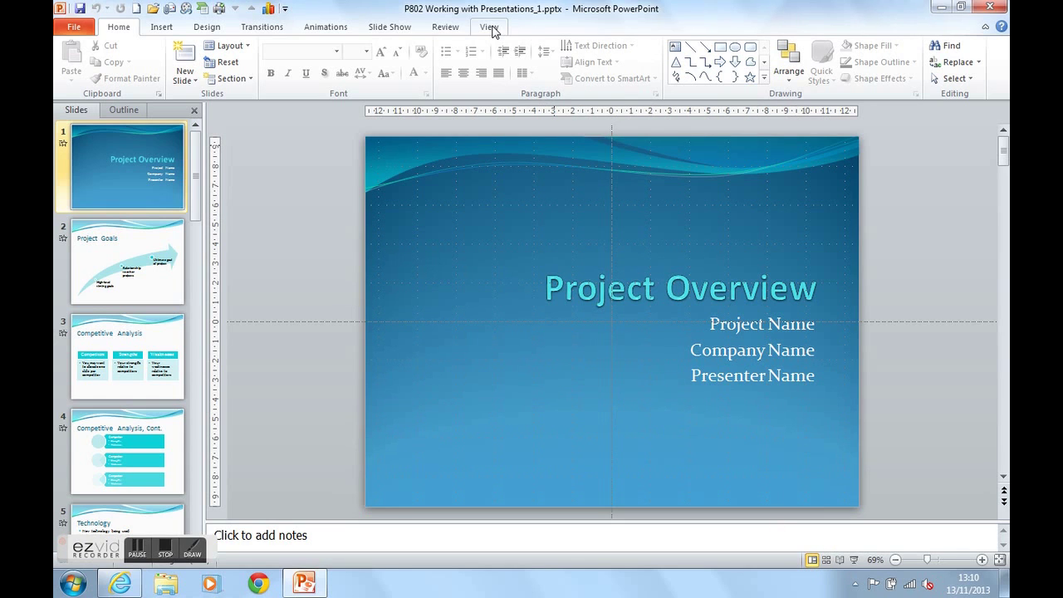
click(490, 28)
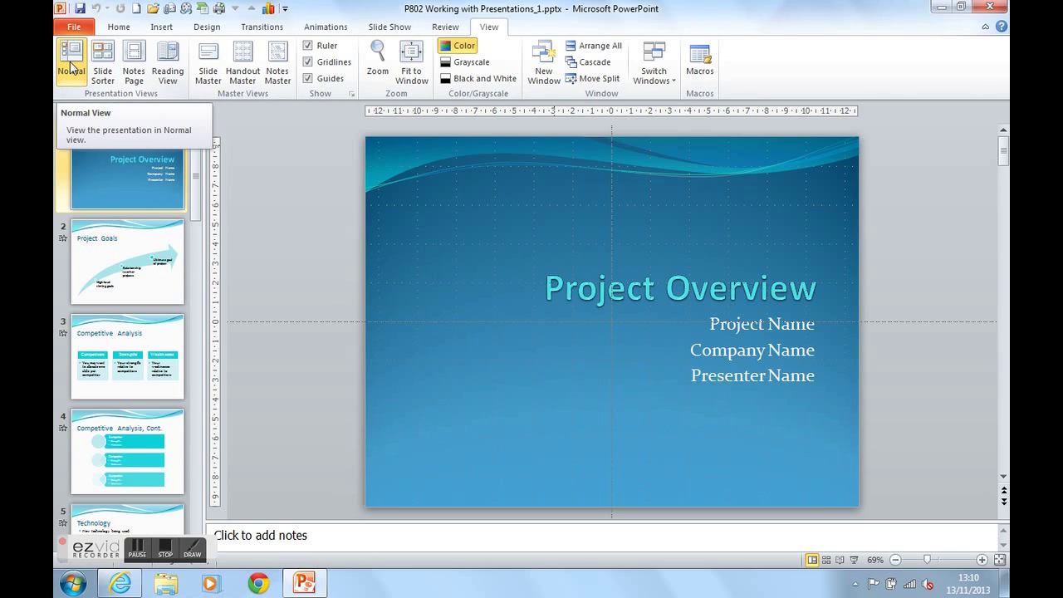
click(119, 27)
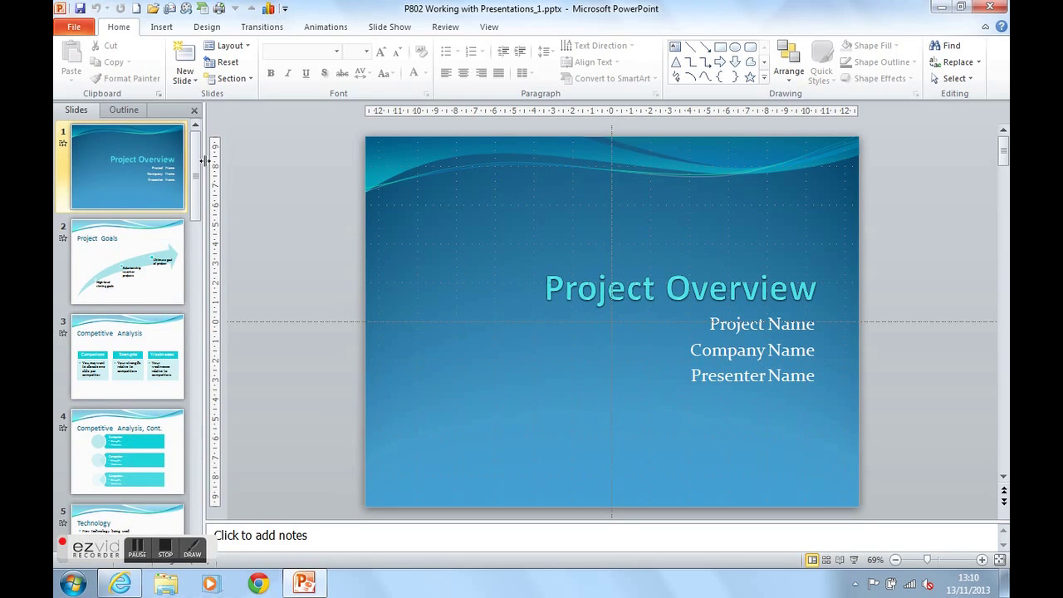
Show the Outline tab, widen it across the window, and scroll through to the Technology slide.
click(124, 110)
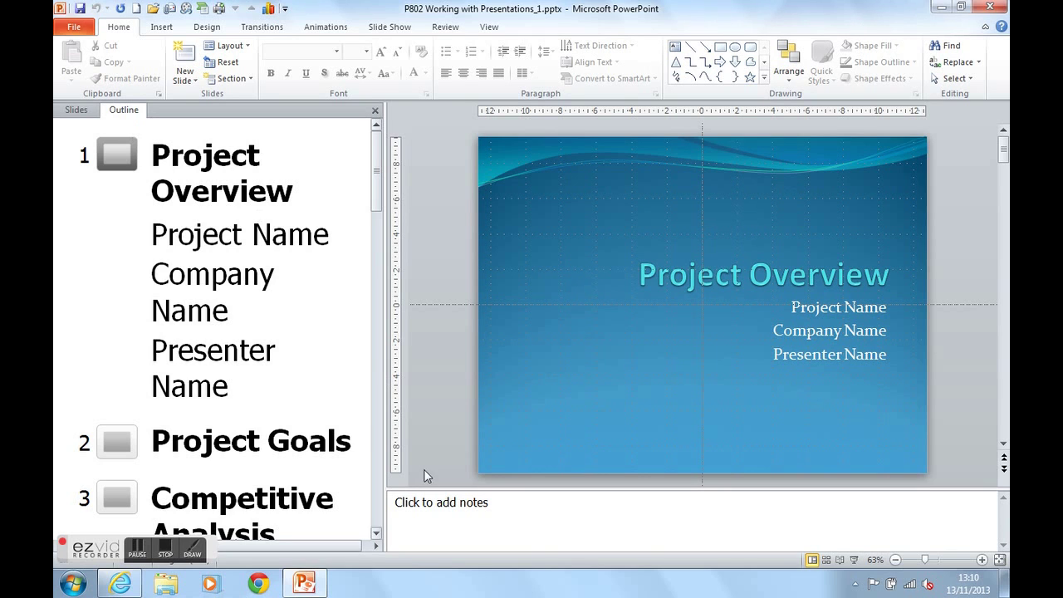
drag(376, 541, 377, 540)
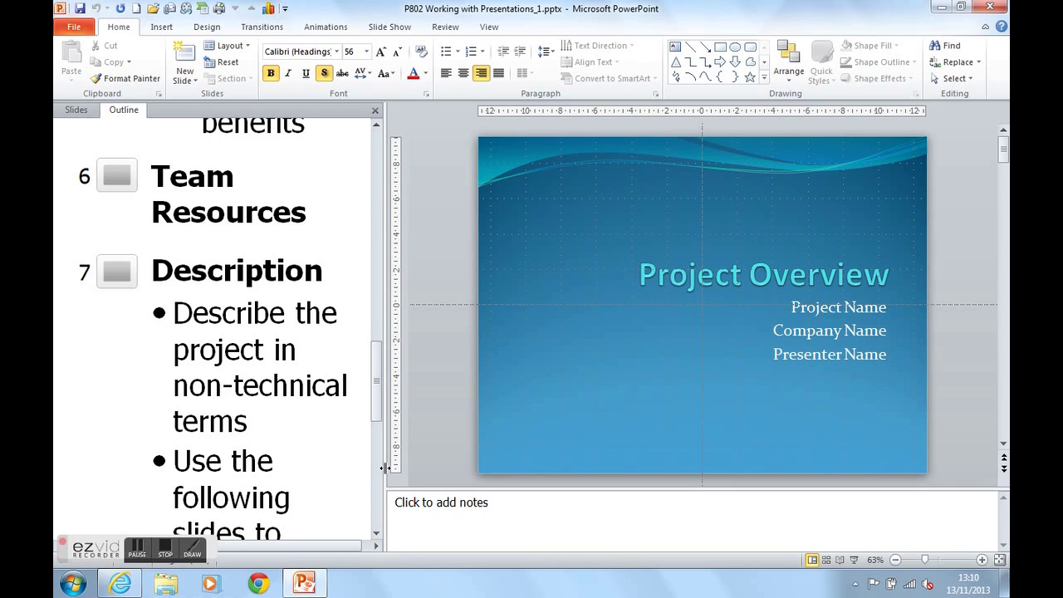
drag(386, 467, 959, 463)
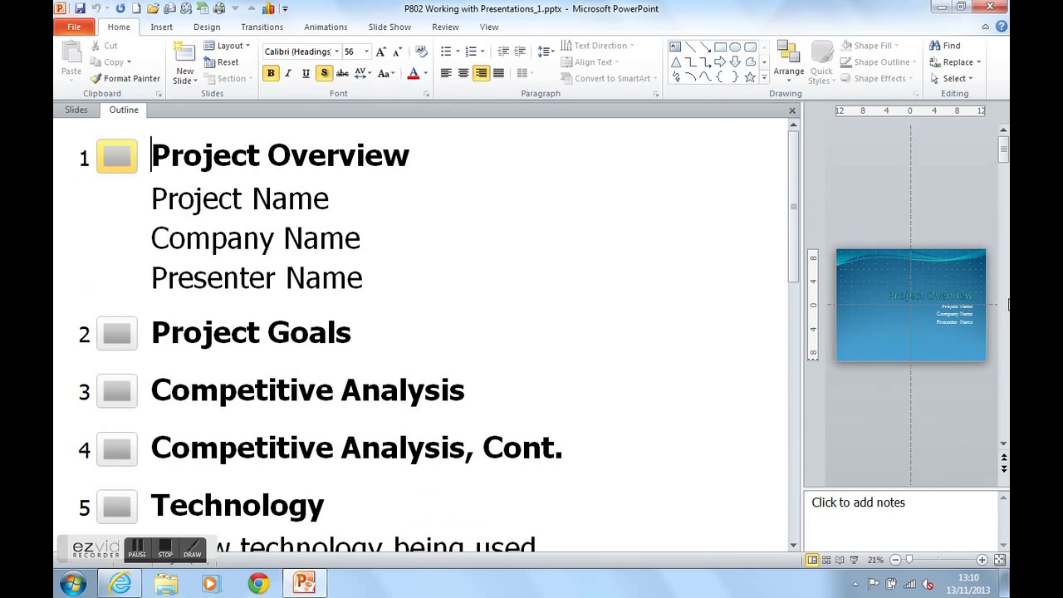
scroll(274, 324, down, 5)
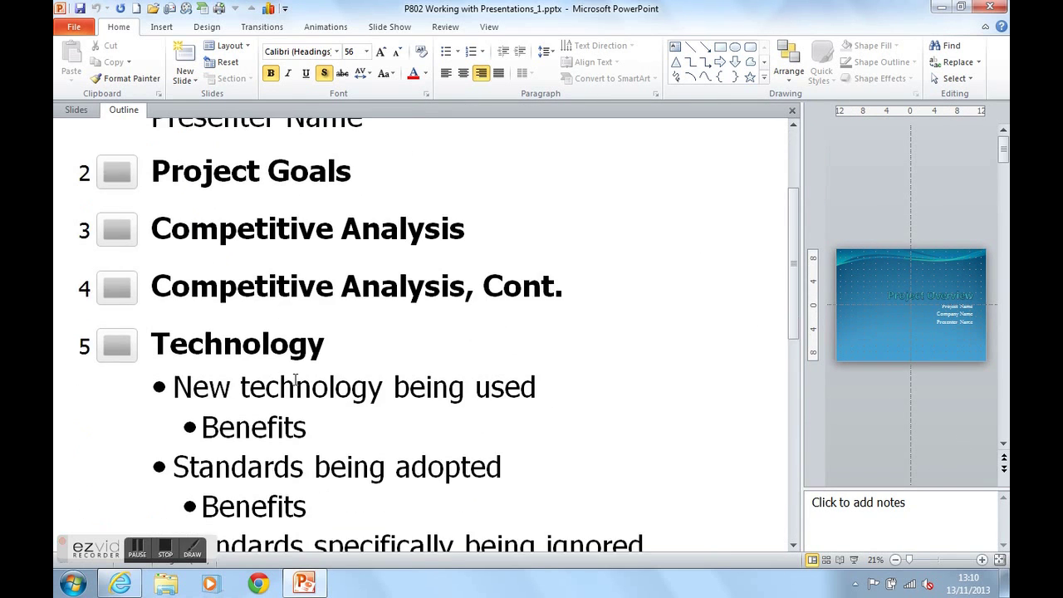
scroll(296, 380, down, 2)
scroll(296, 381, up, 7)
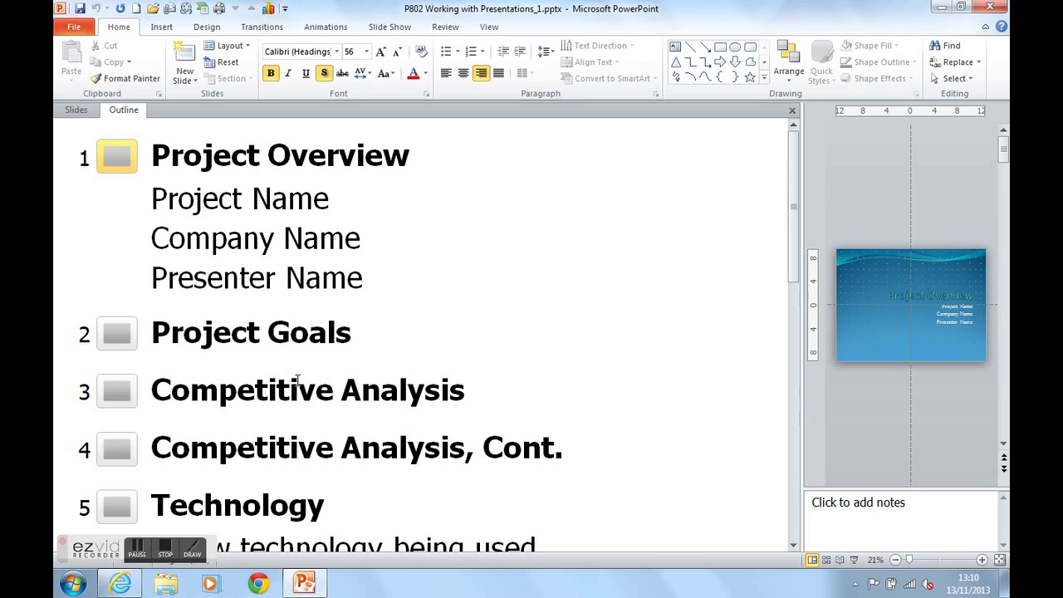
scroll(298, 381, down, 2)
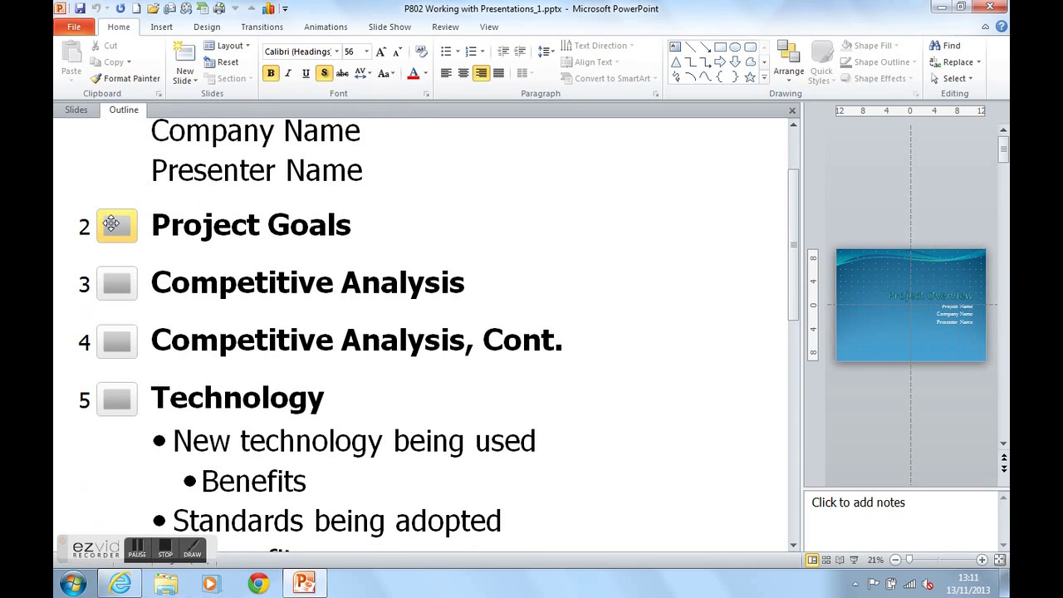
Move Project Goals below Competitive Analysis, Cont., and move Technology up beneath Competitive Analysis.
click(111, 226)
drag(114, 230, 116, 367)
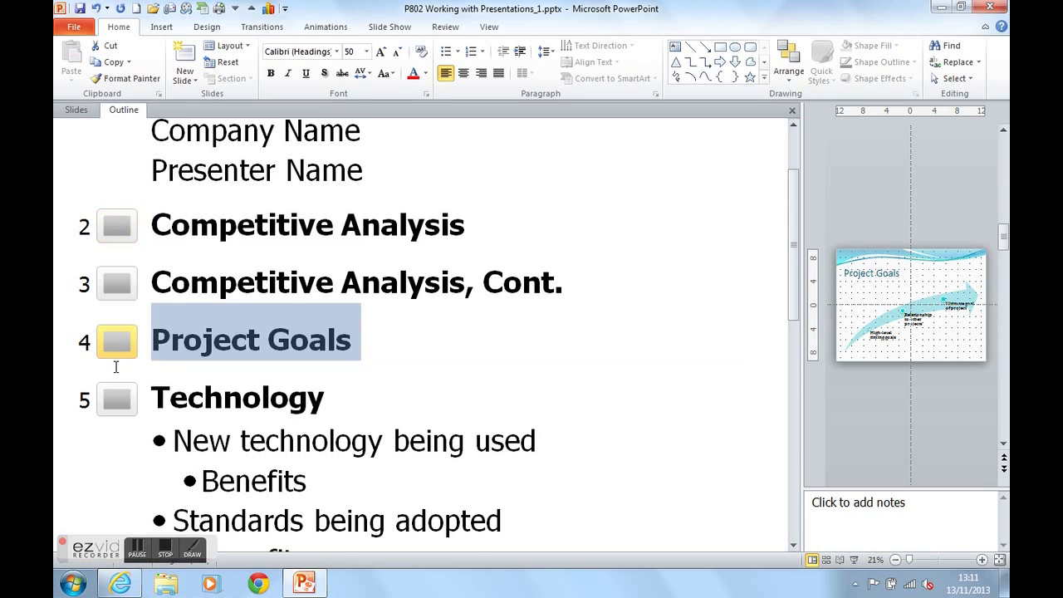
scroll(114, 363, down, 2)
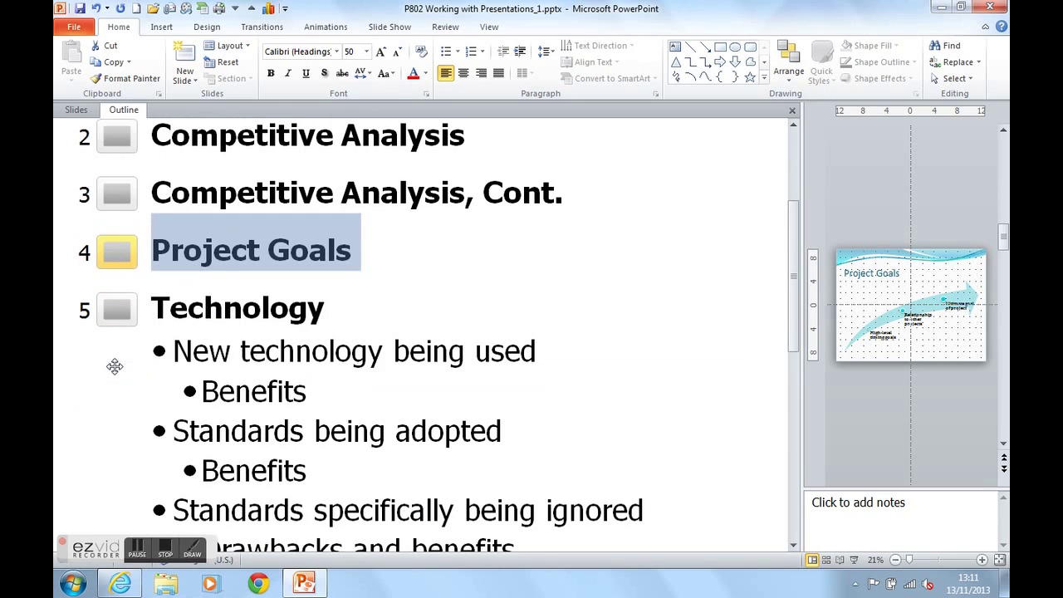
scroll(114, 357, up, 3)
scroll(115, 367, up, 1)
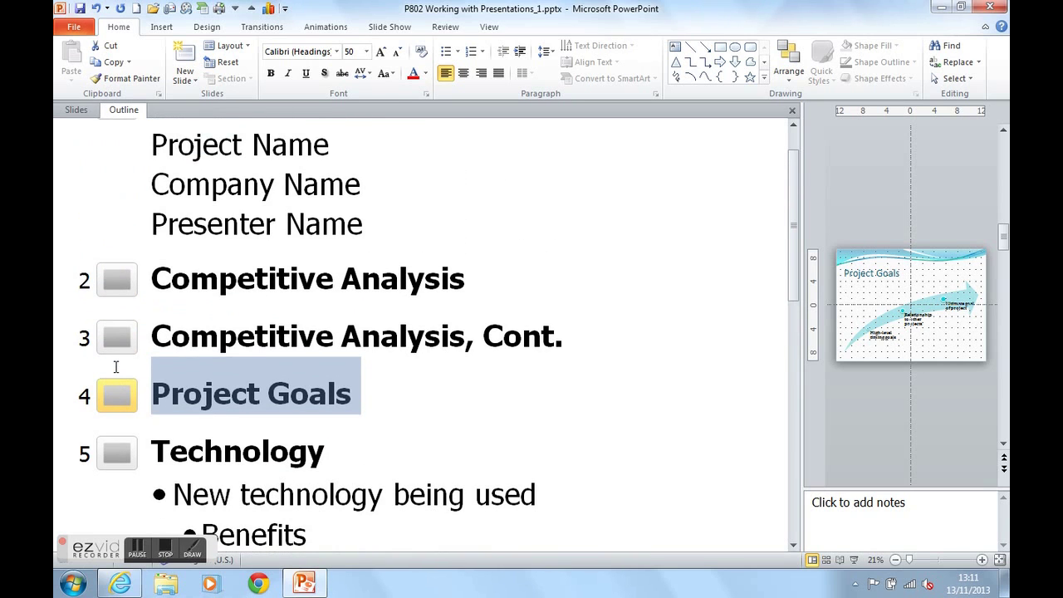
drag(116, 453, 106, 363)
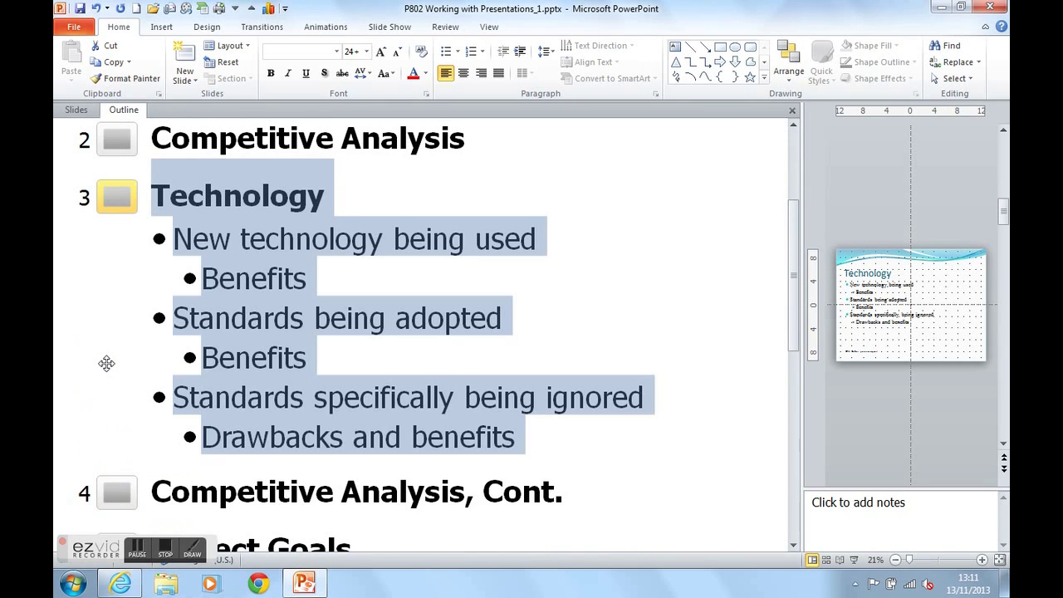
scroll(106, 363, up, 3)
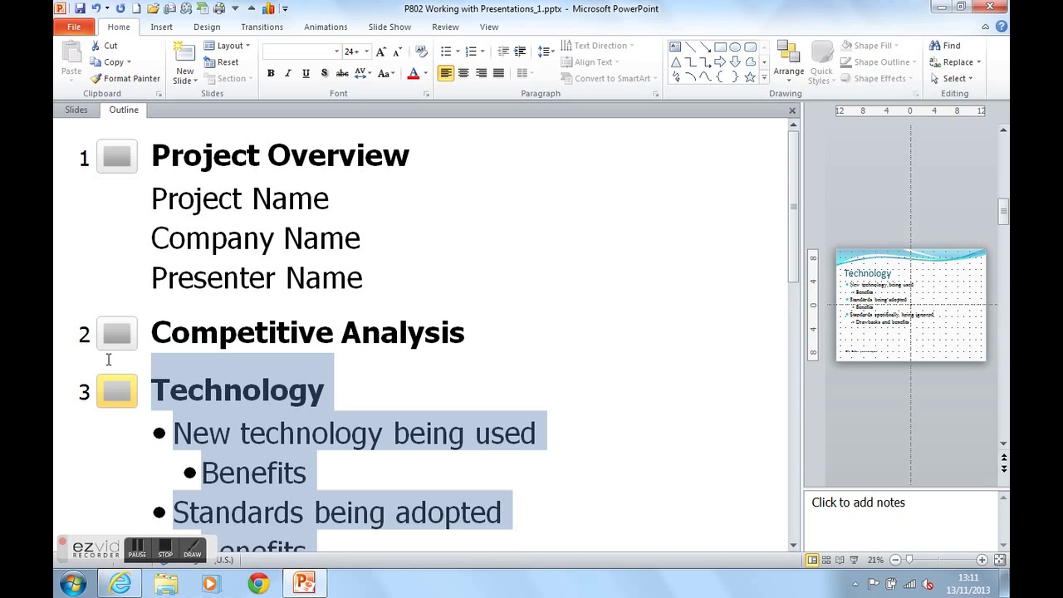
Collapse the Competitive Analysis slide to just its title in the outline.
click(110, 333)
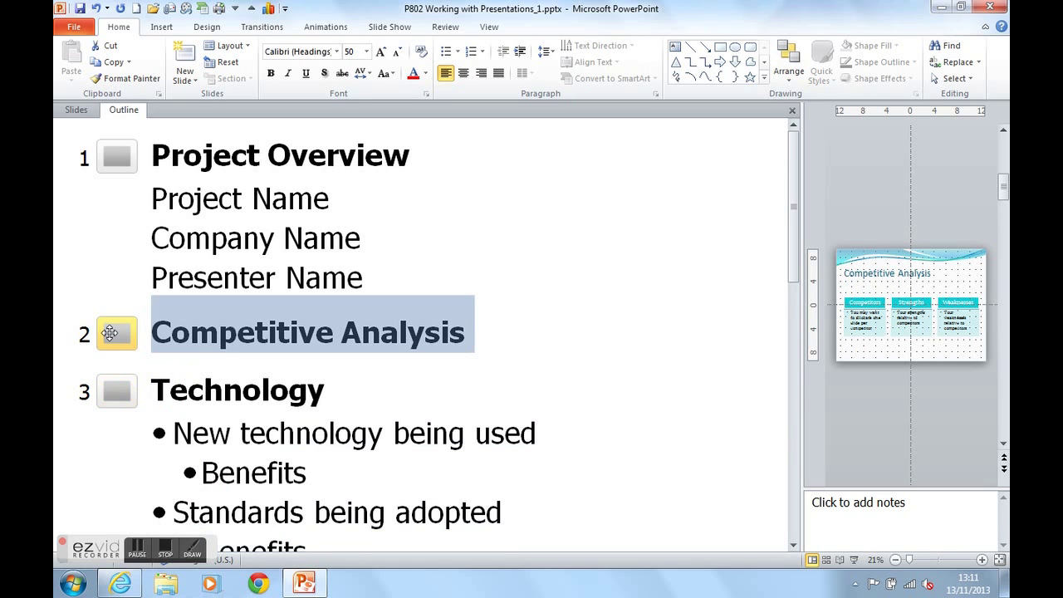
right_click(186, 348)
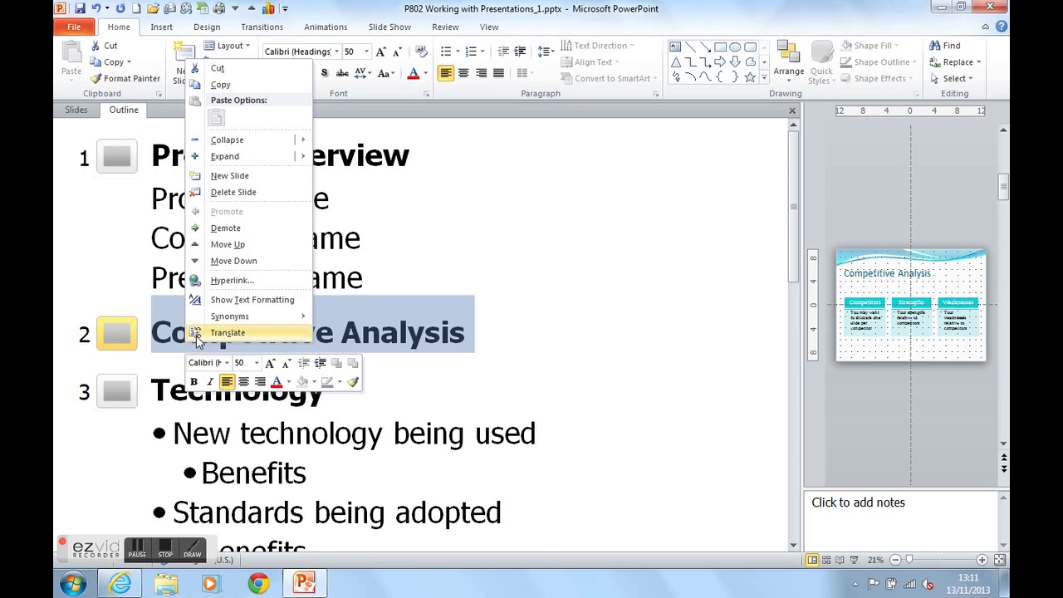
mouse_move(274, 139)
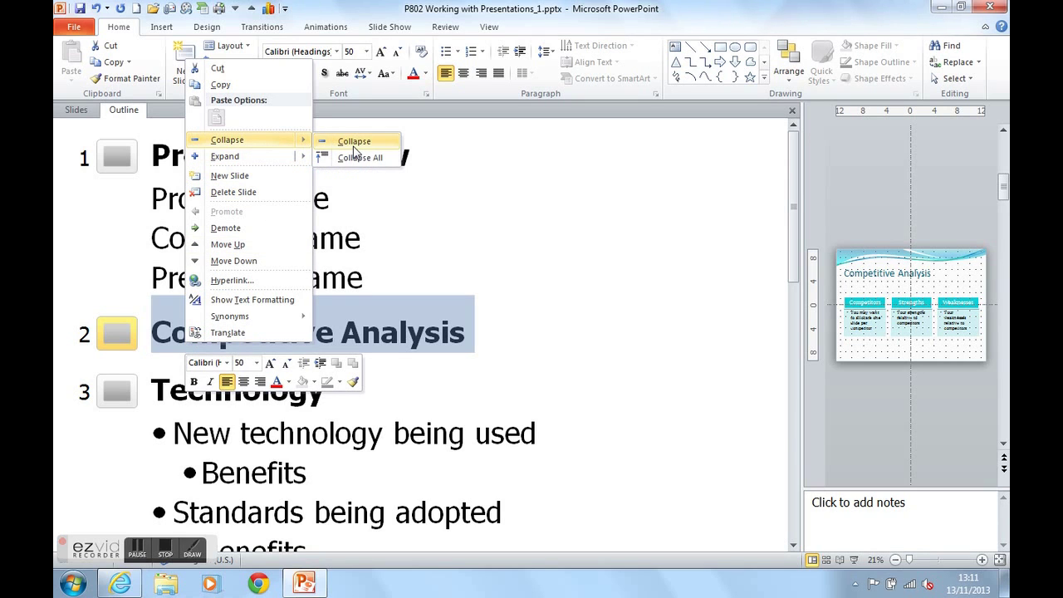
click(355, 146)
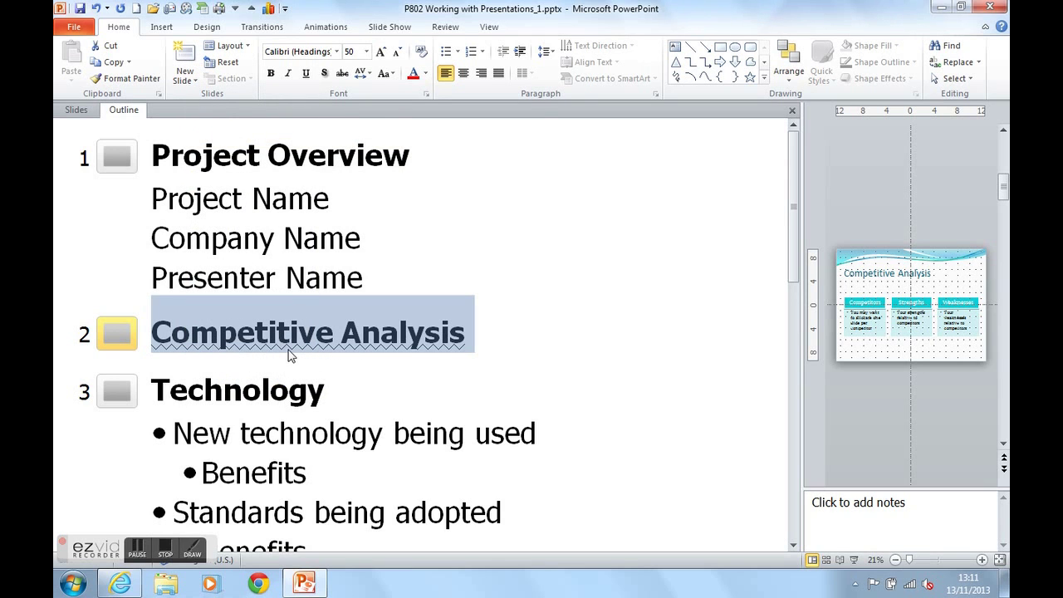
Collapse the Technology slide's bullets, then expand them again.
right_click(209, 396)
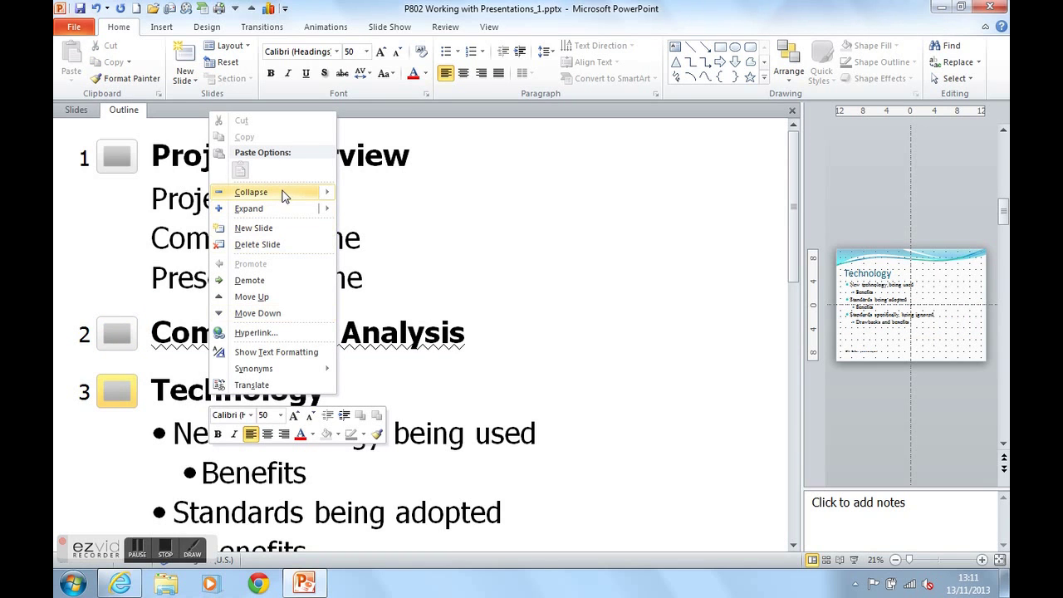
mouse_move(287, 194)
click(365, 203)
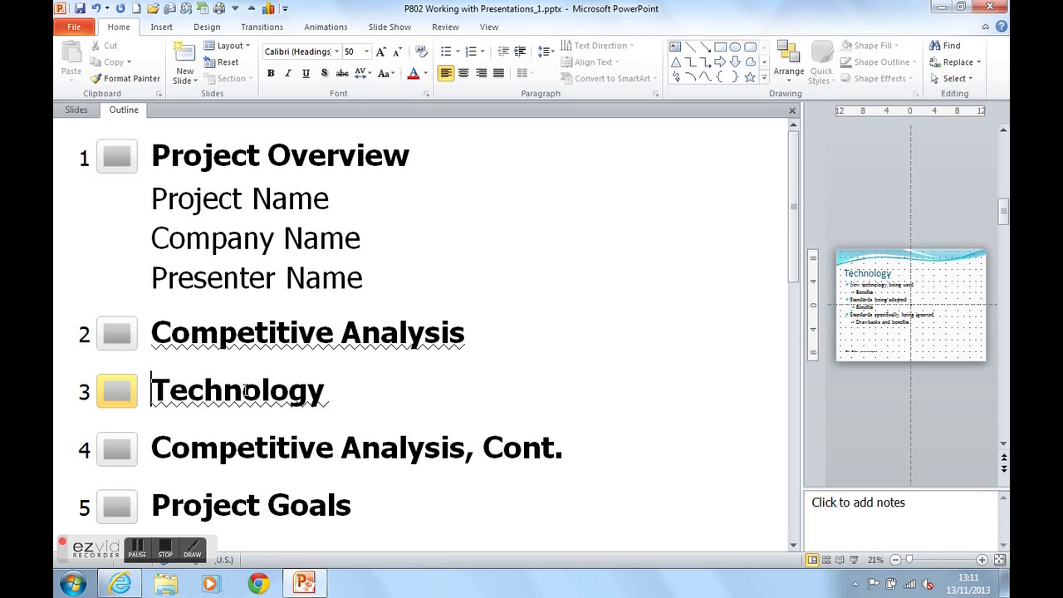
right_click(168, 396)
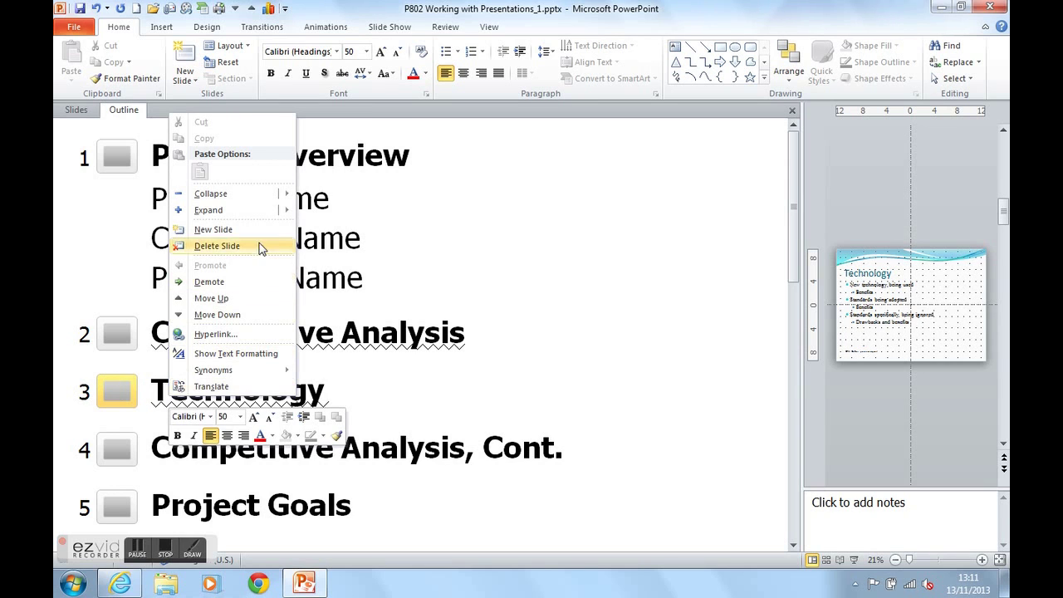
mouse_move(292, 216)
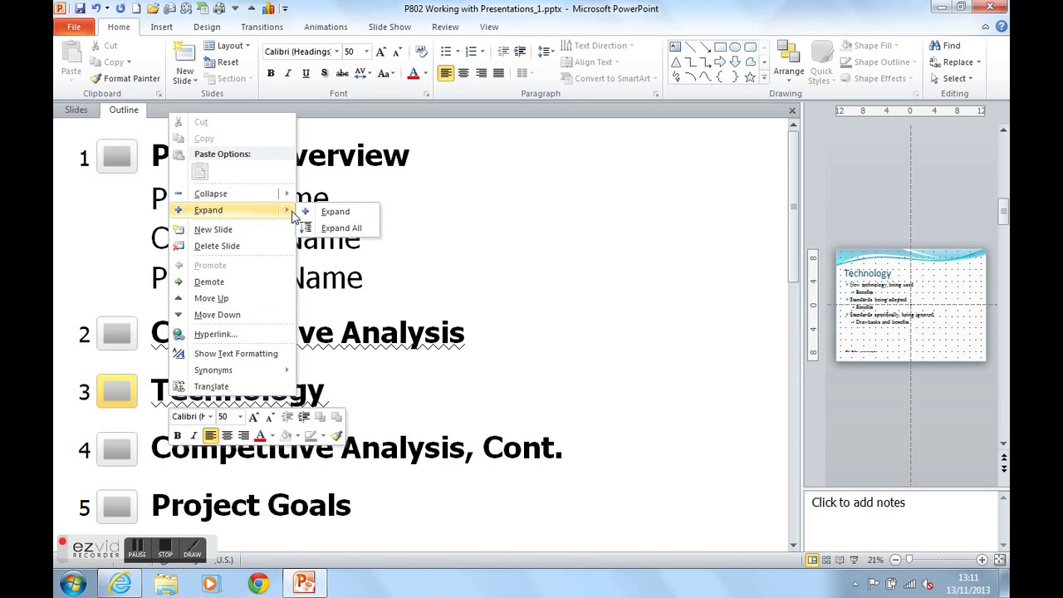
click(355, 213)
scroll(299, 382, down, 2)
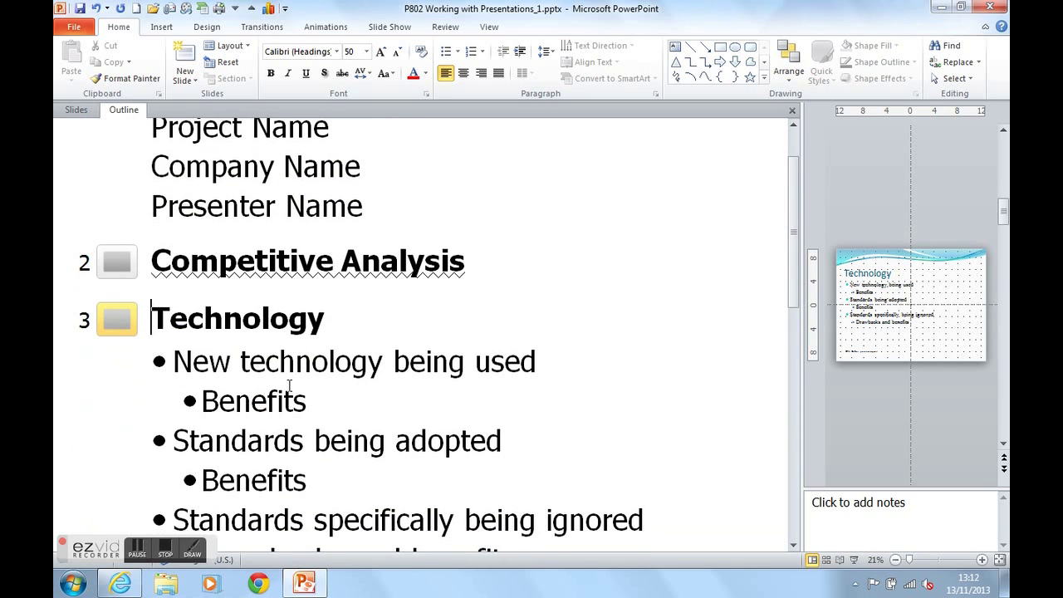
scroll(209, 331, down, 1)
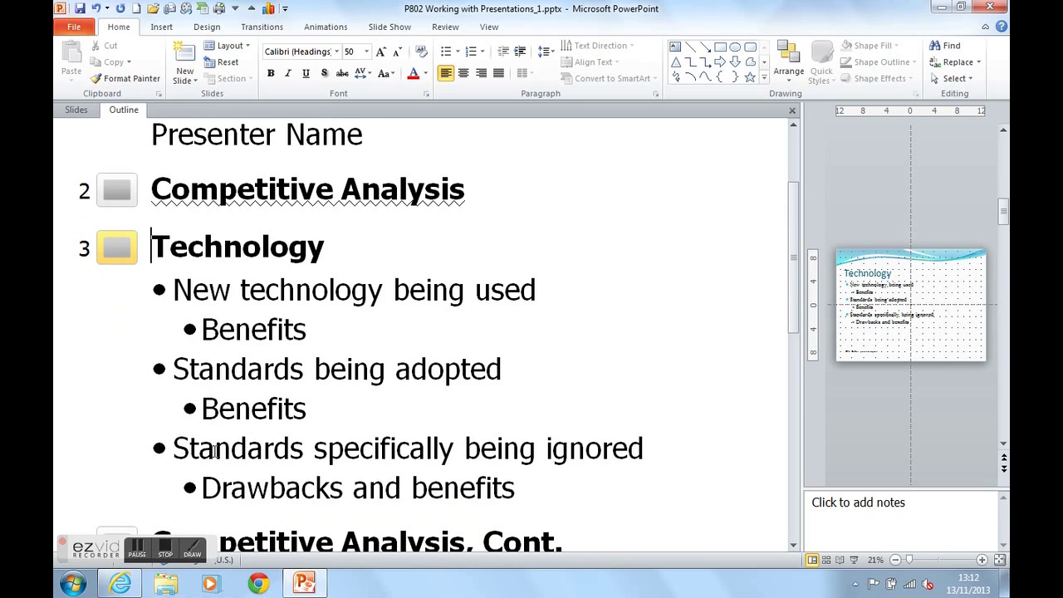
click(207, 251)
right_click(211, 258)
mouse_move(266, 352)
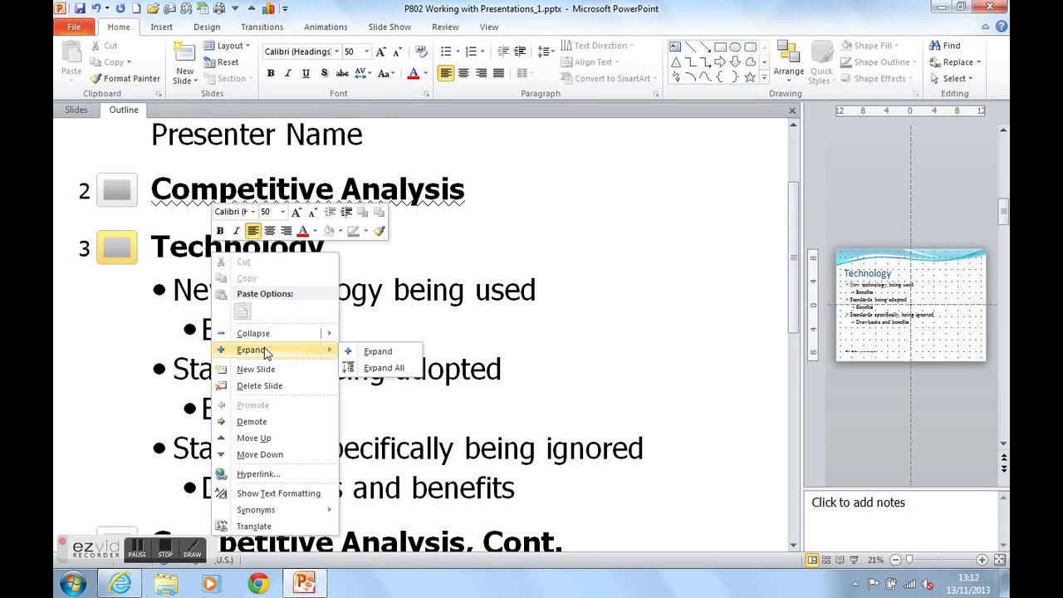
mouse_move(332, 334)
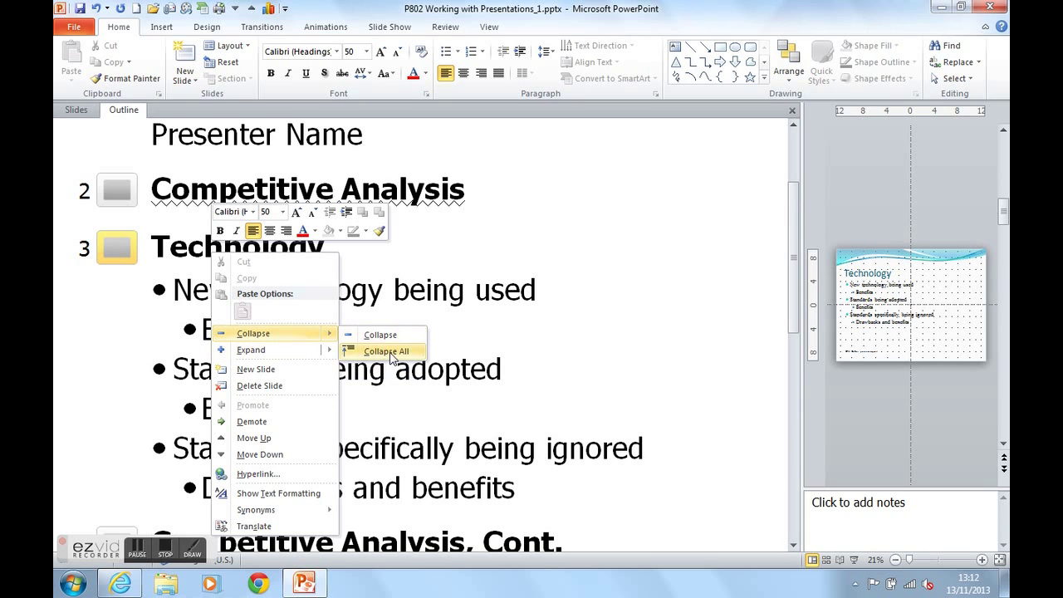
click(384, 351)
scroll(387, 391, up, 2)
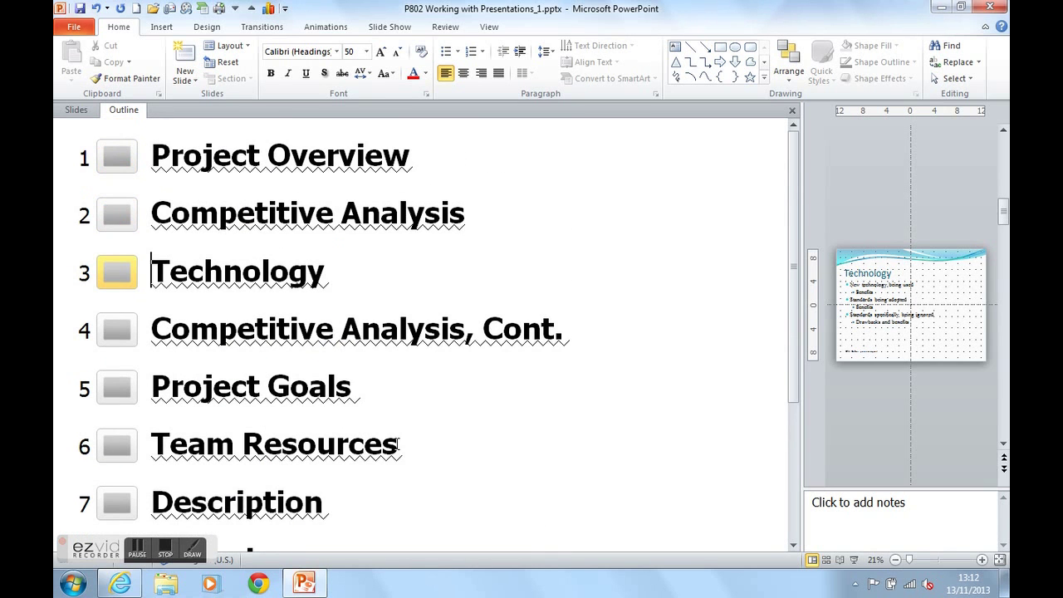
scroll(377, 298, down, 5)
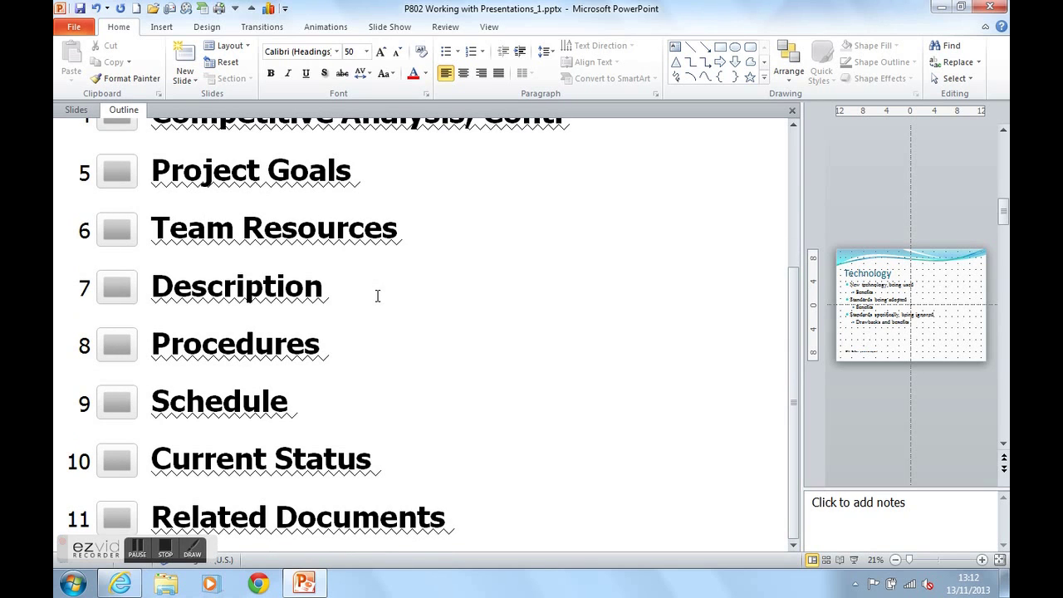
right_click(283, 229)
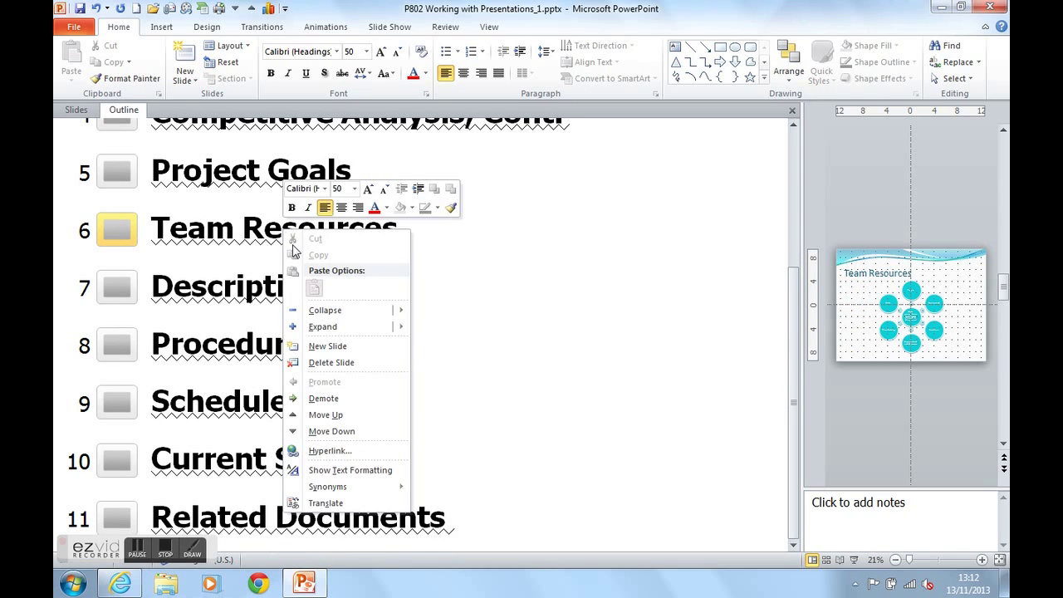
mouse_move(392, 329)
click(465, 347)
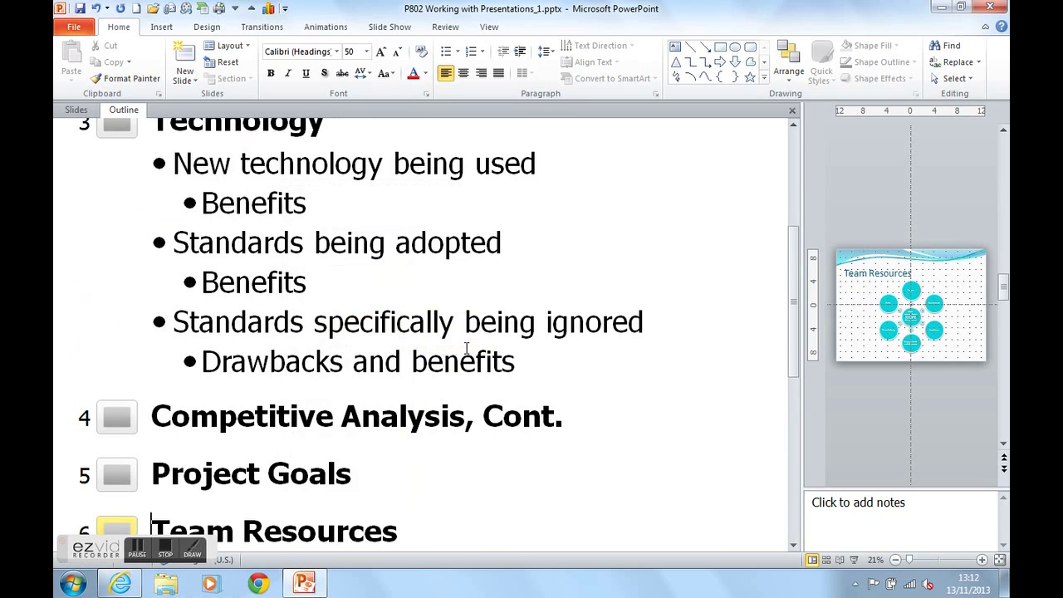
scroll(467, 347, down, 5)
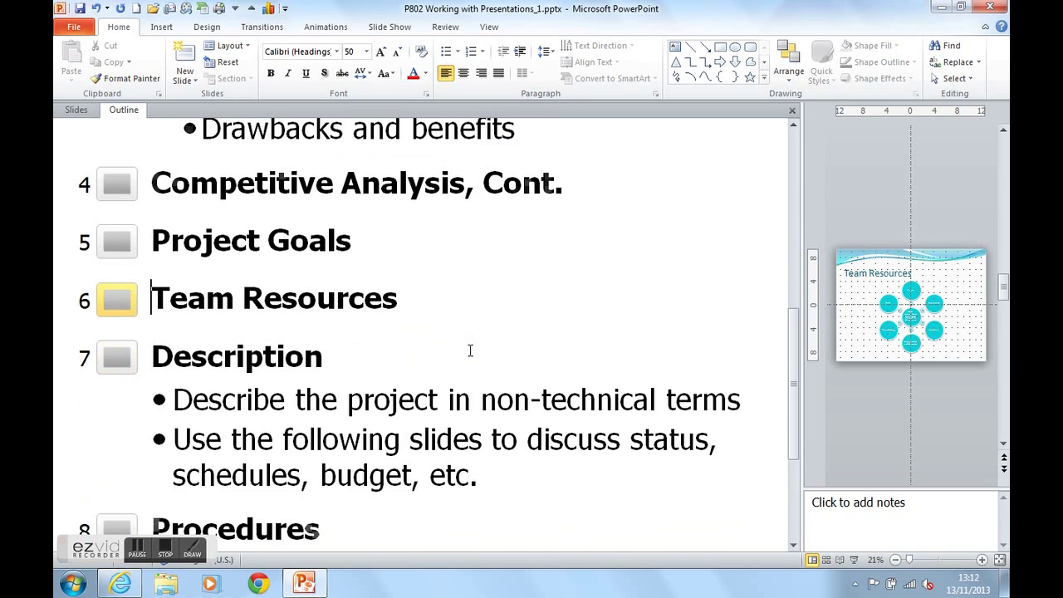
scroll(470, 351, down, 5)
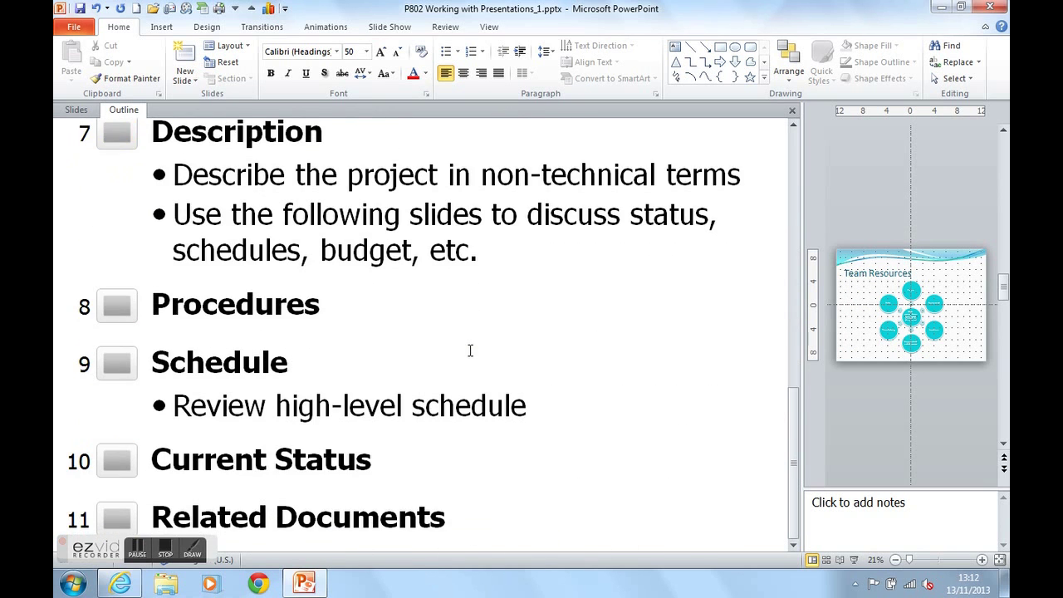
scroll(470, 351, up, 2)
scroll(470, 350, up, 10)
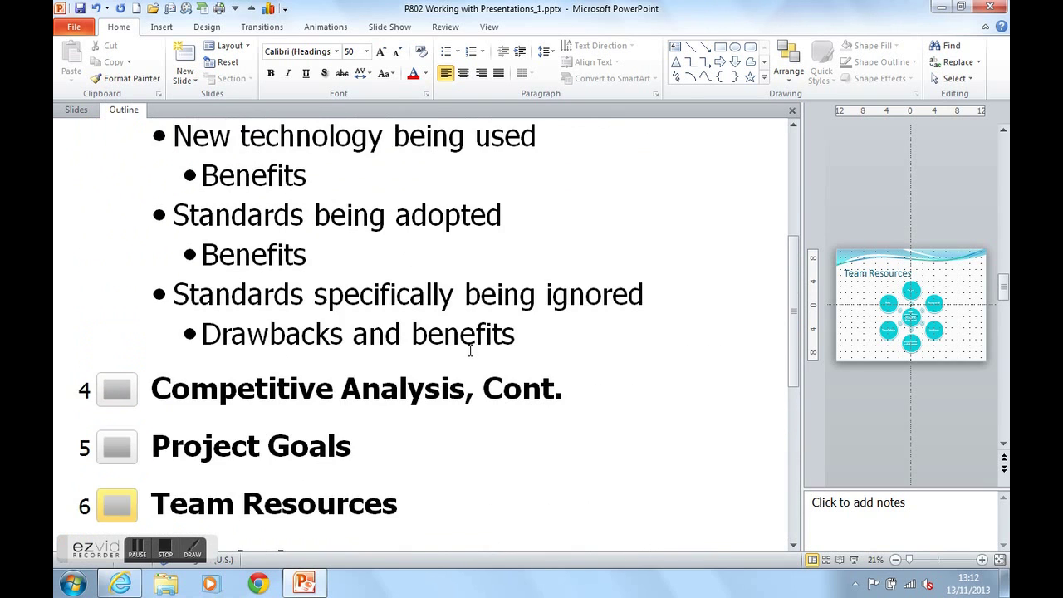
Scroll the outline to the top and close the presentation with Alt+F4.
scroll(470, 351, up, 3)
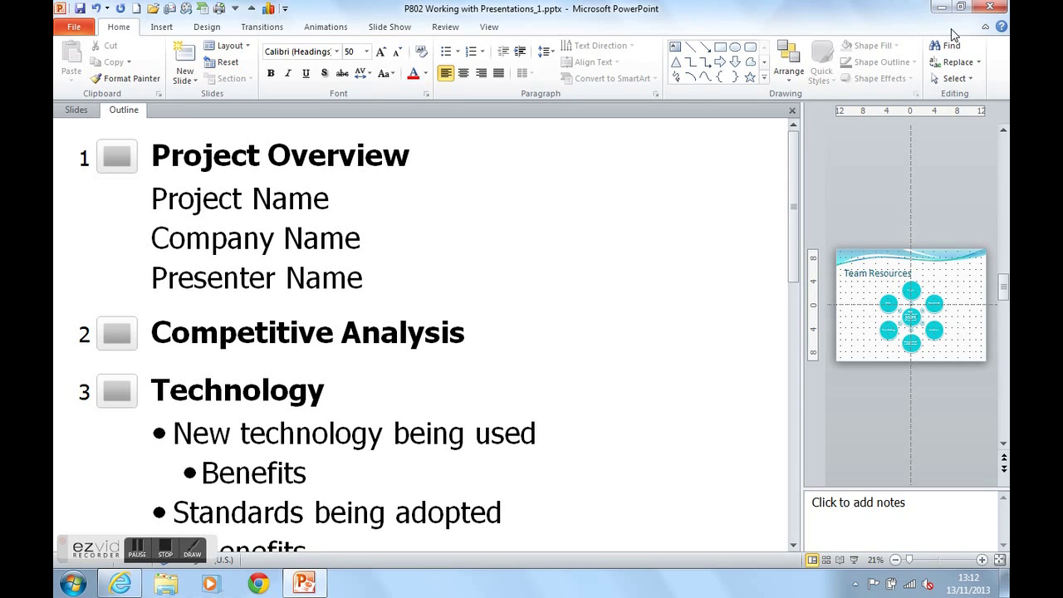
key(alt+F4)
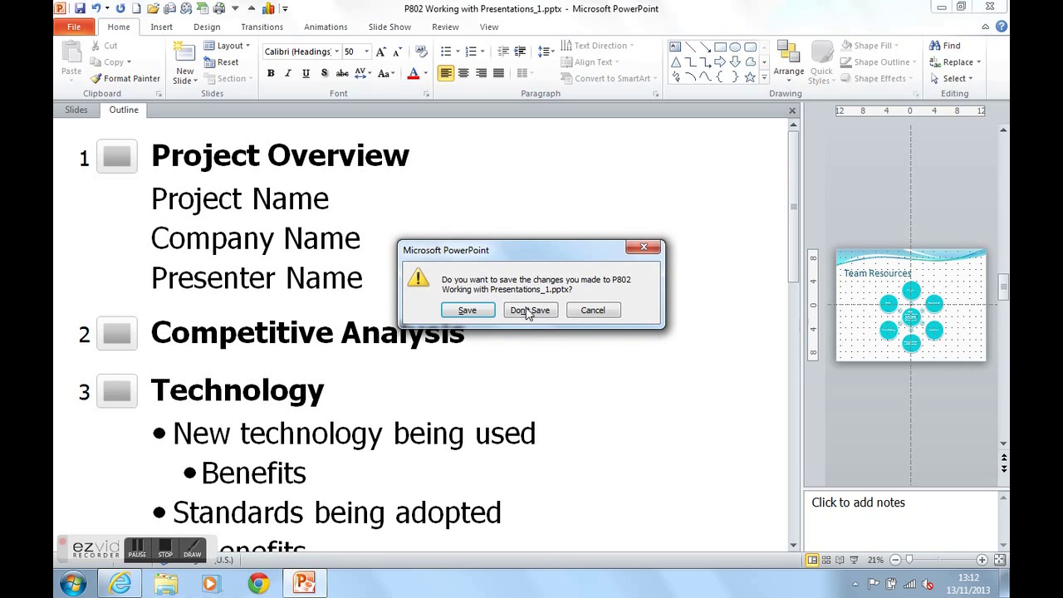
Discard changes, create a new blank presentation, and widen its Outline pane.
click(533, 314)
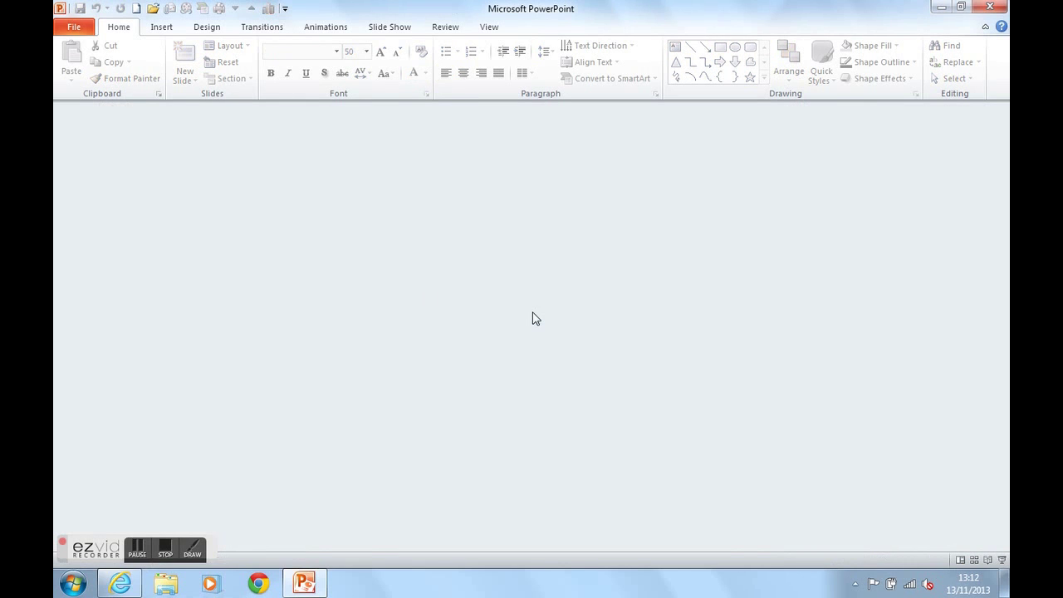
click(136, 10)
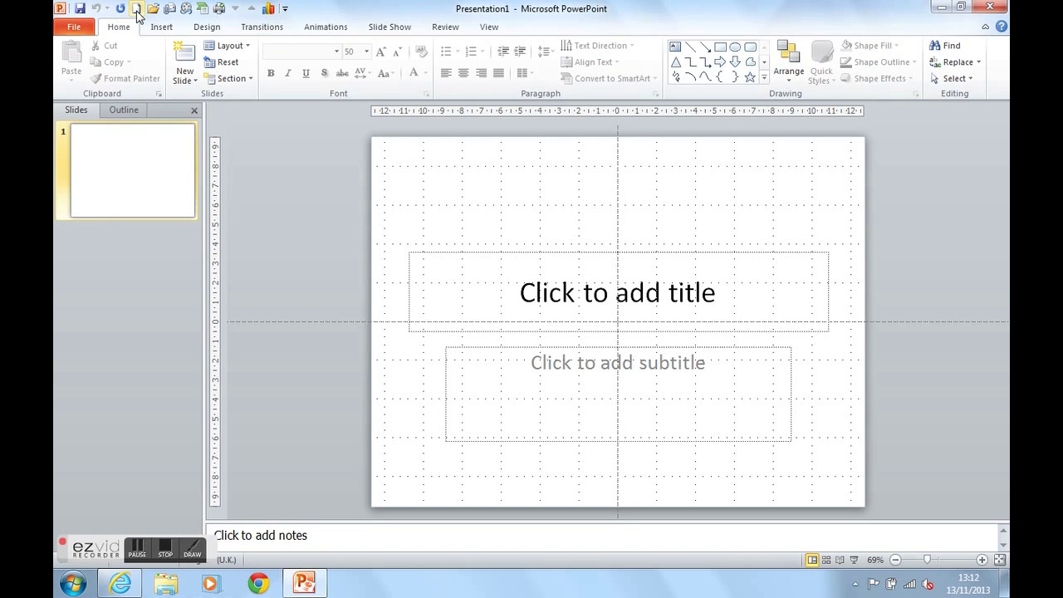
click(132, 113)
drag(381, 216, 899, 305)
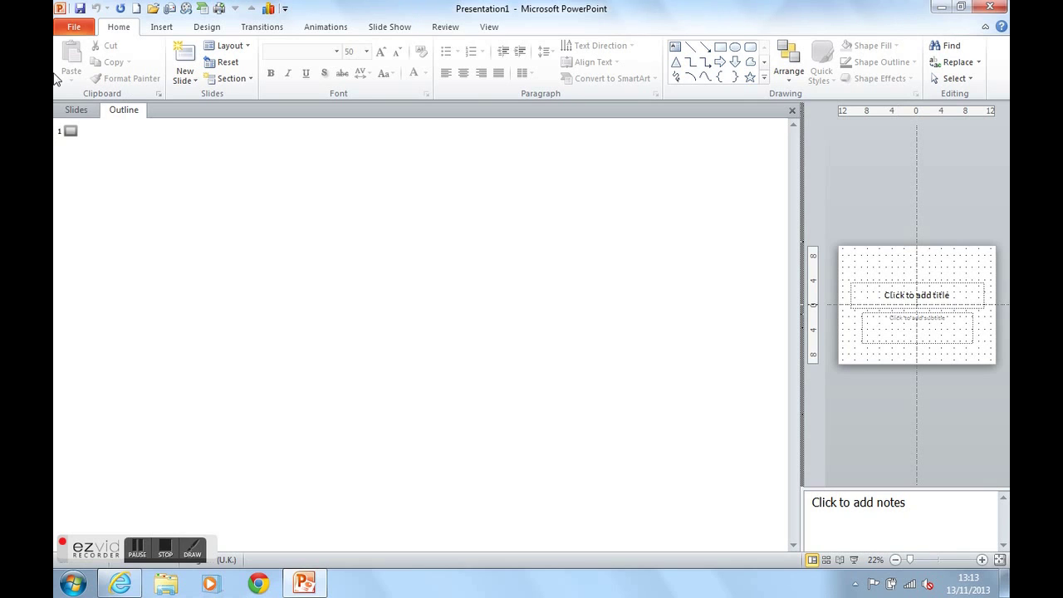
Title slide 1 'IT Training' with the presenter's name and 'Acuity Training Ltd' as subtitles, then add slide 2.
click(103, 136)
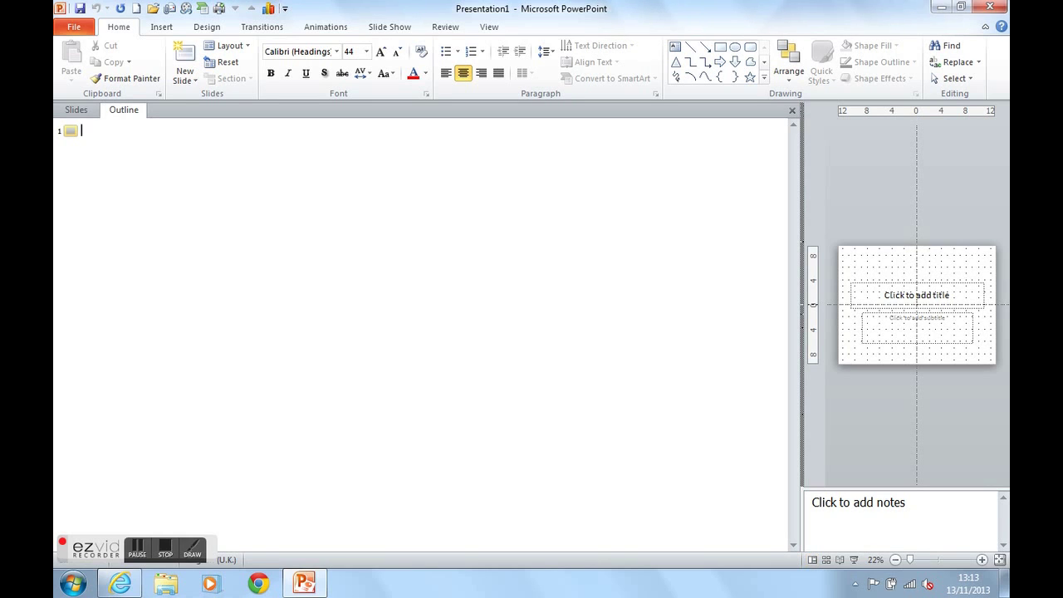
text(IT Training)
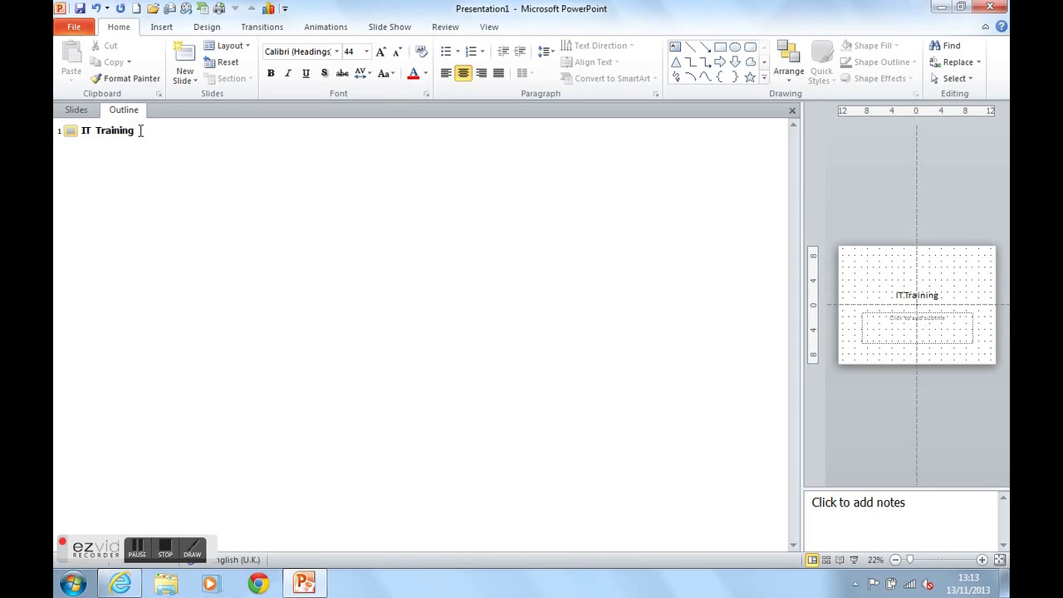
key(Return)
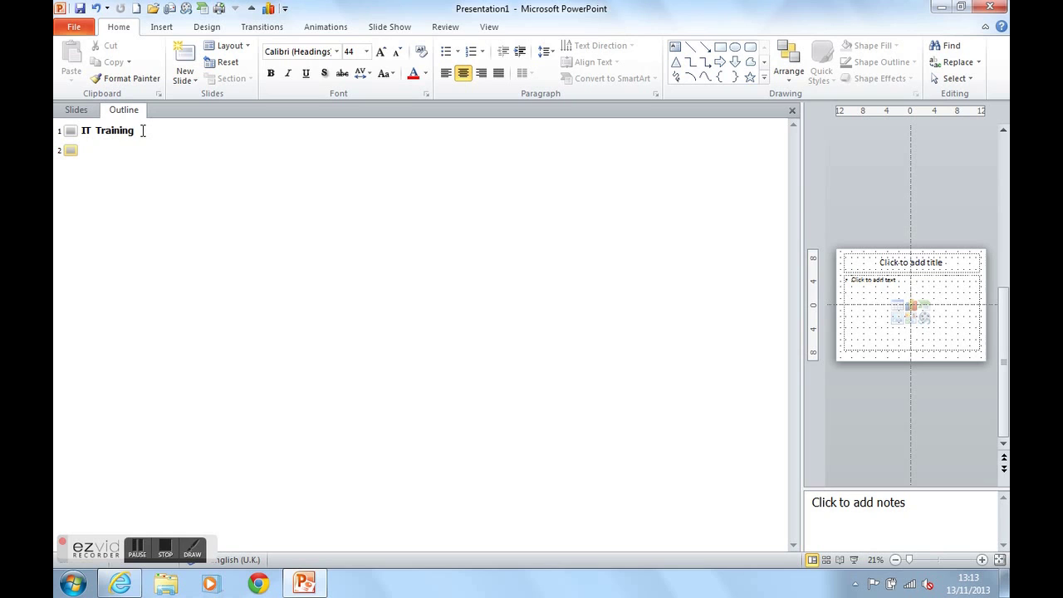
key(BackSpace)
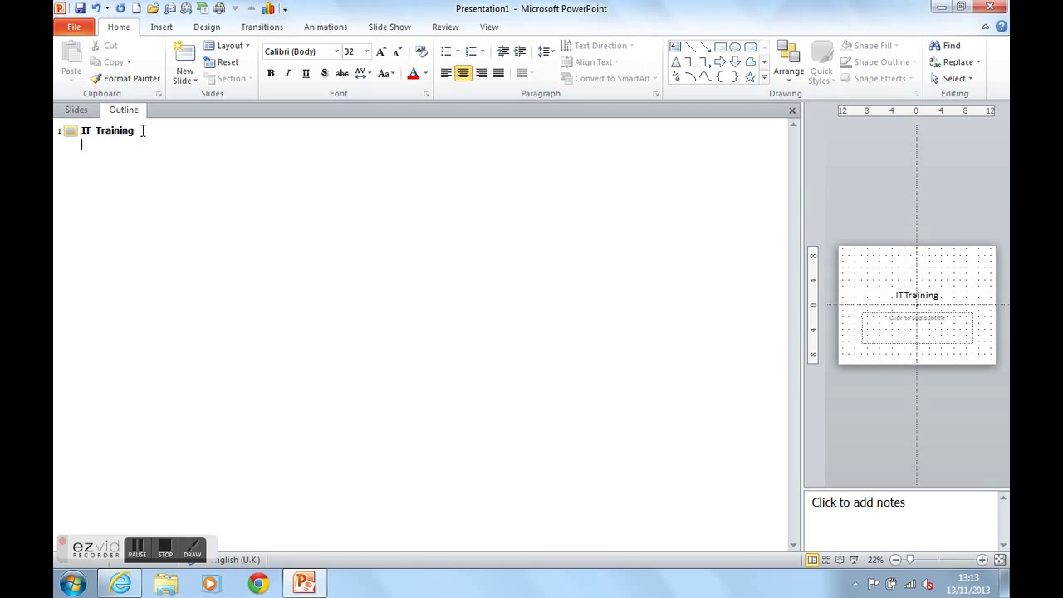
text(Lucinda )
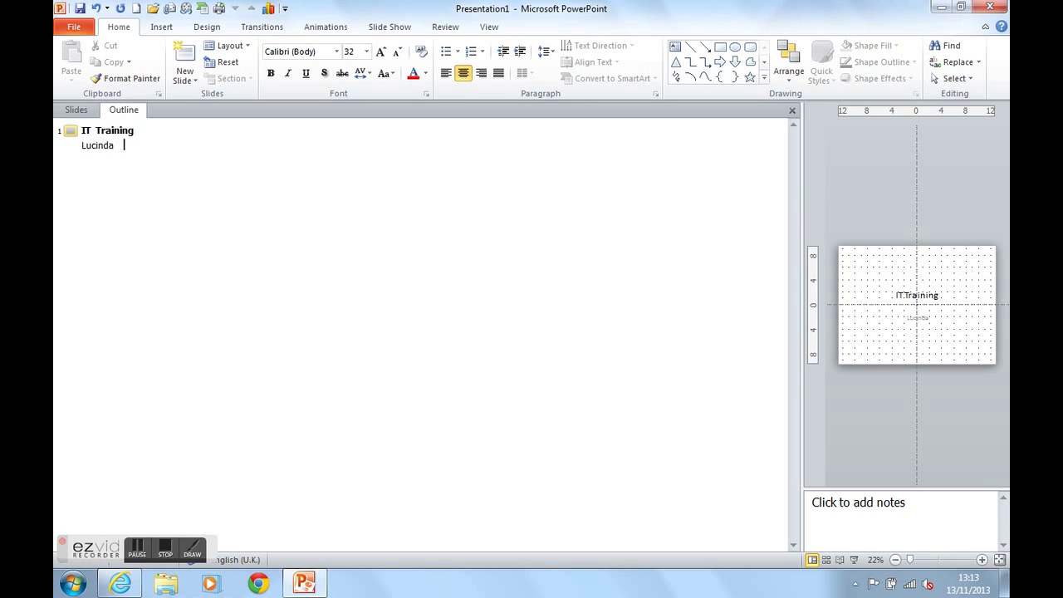
text(Griffith)
key(Return)
text(Acuity Trai)
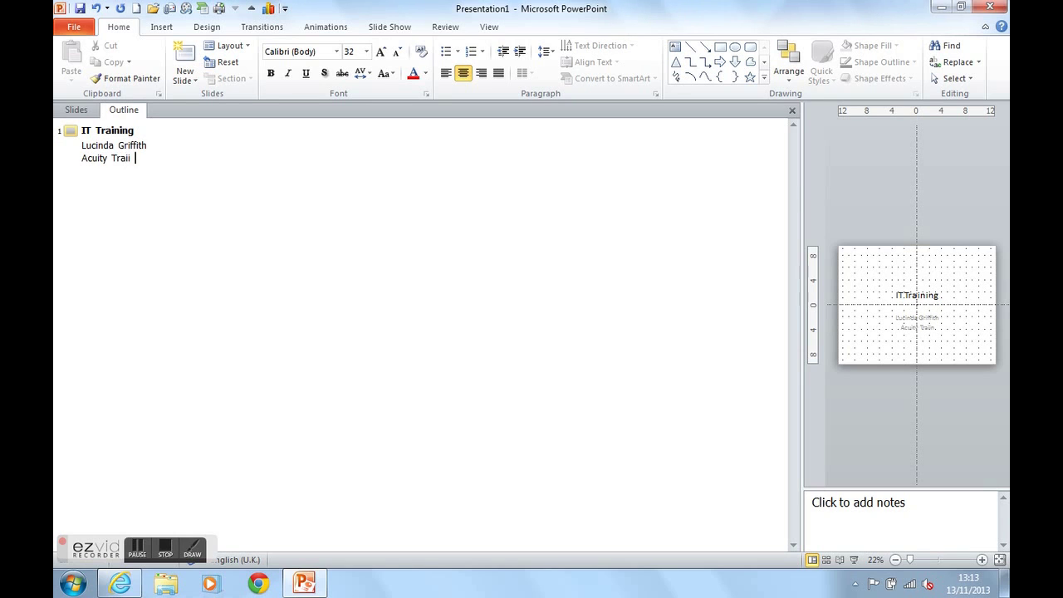
text(ning Ltd)
key(Return)
key(shift+Tab)
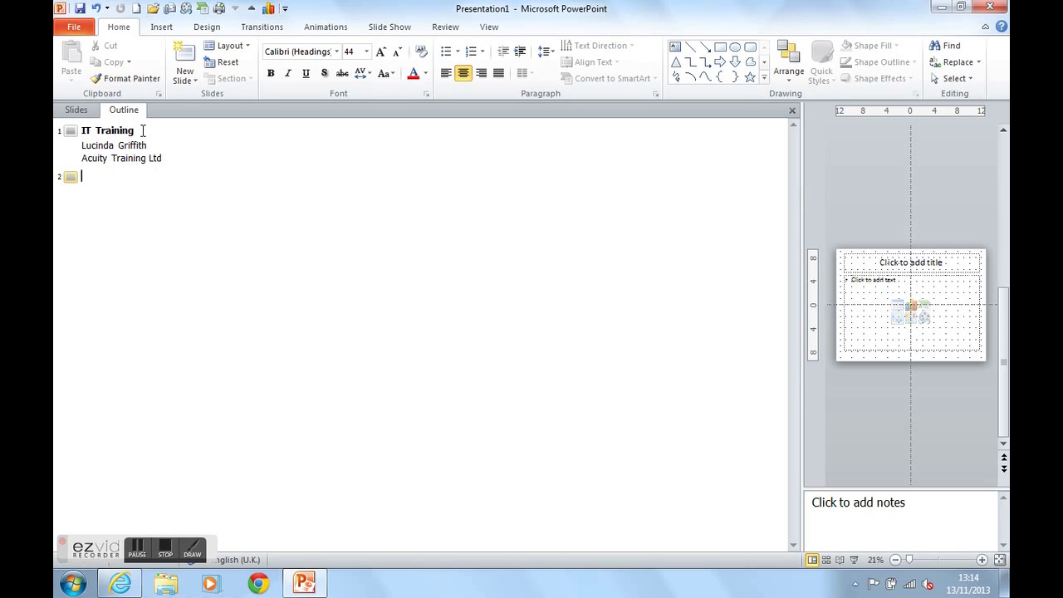
Title slide 2 'Agenda' and add bullets Word, Excel, PowerPoint and Outlook.
text(Agenda)
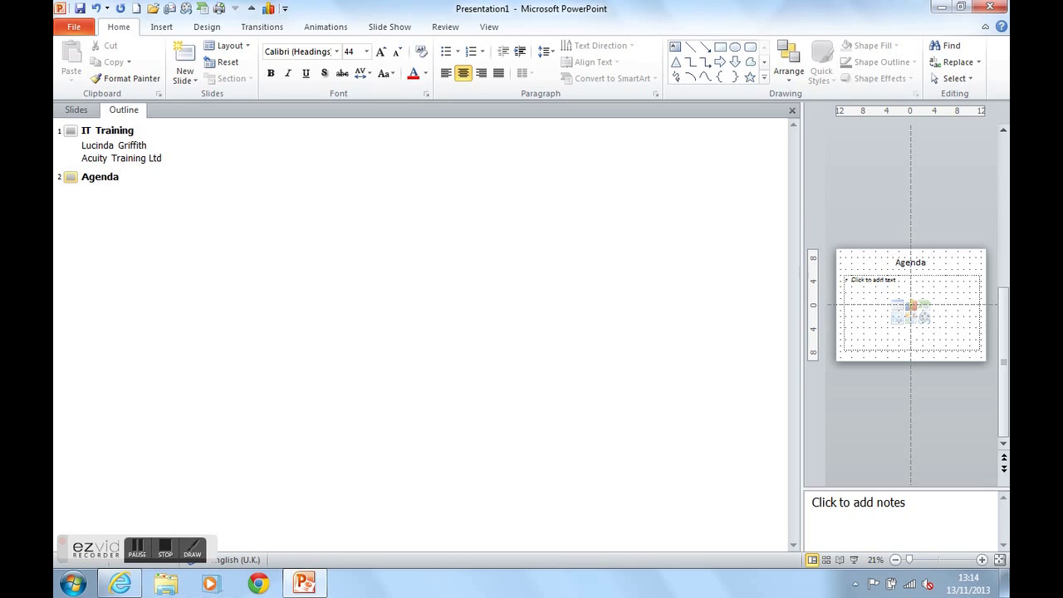
key(Return)
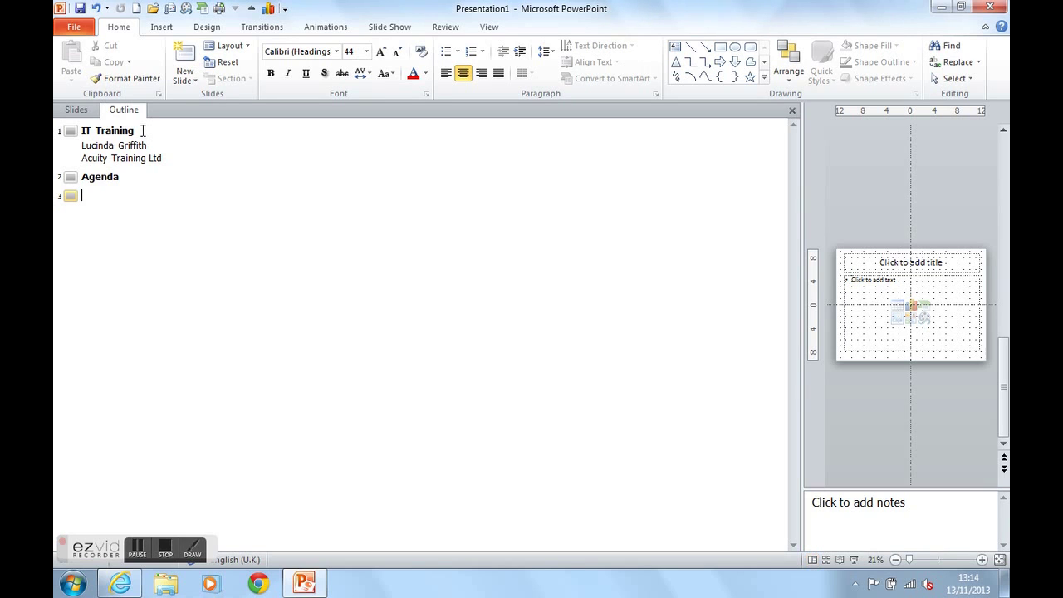
key(Tab)
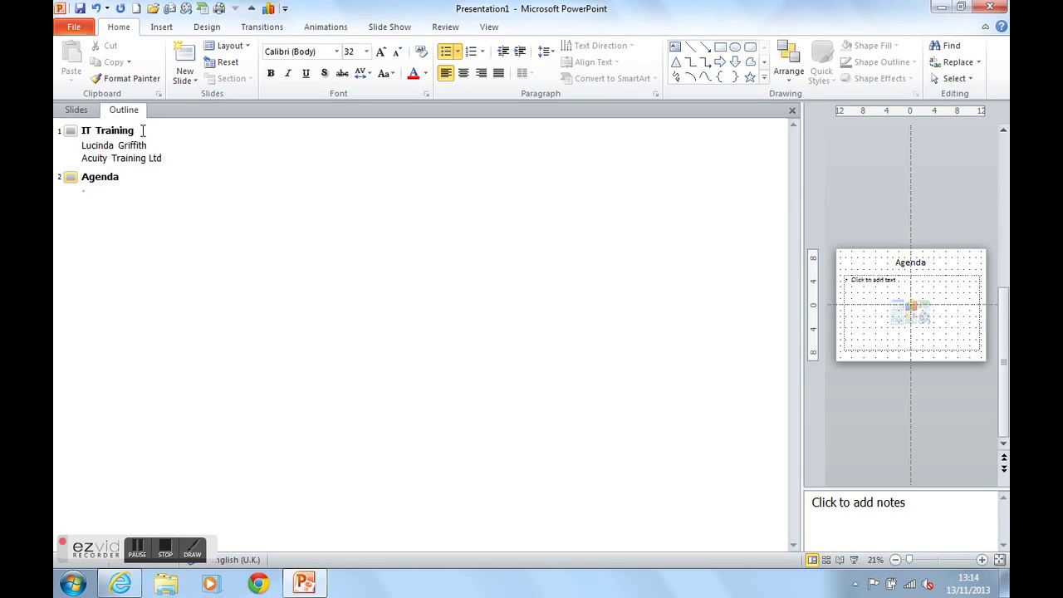
text(Word )
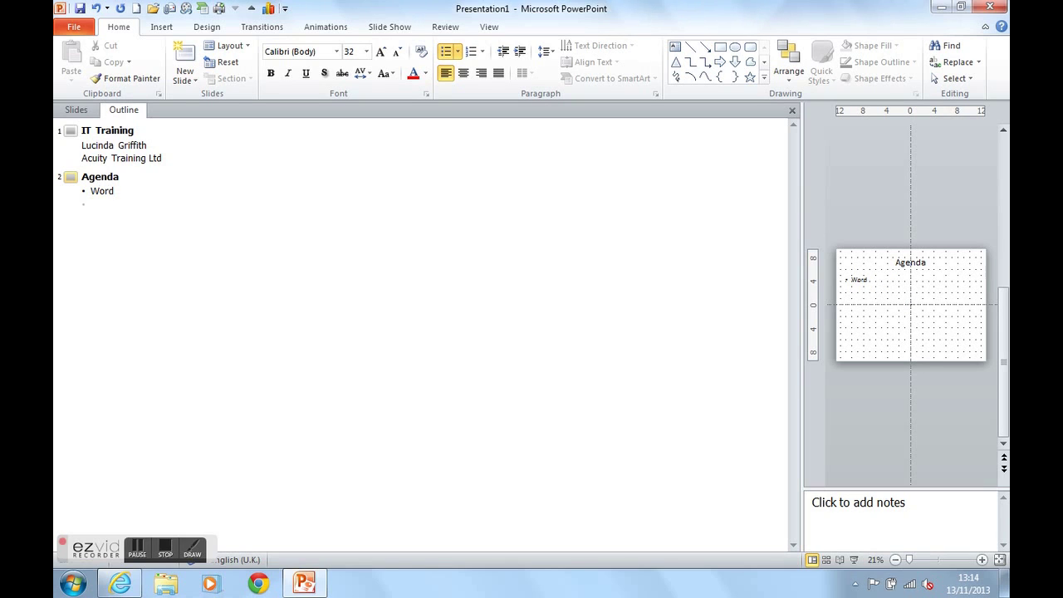
text(Excel )
text(Power)
text(Poi)
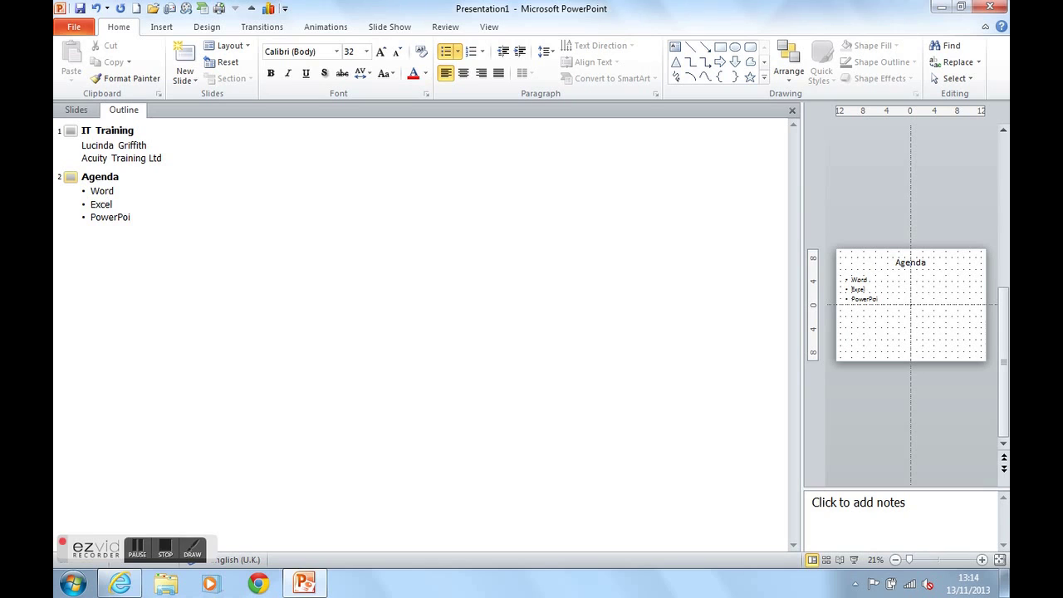
text(nt )
text(Outlook)
Promote the empty bullet and create slides titled Word, Excel, PowerPoint and Outlook.
key(shift+Tab)
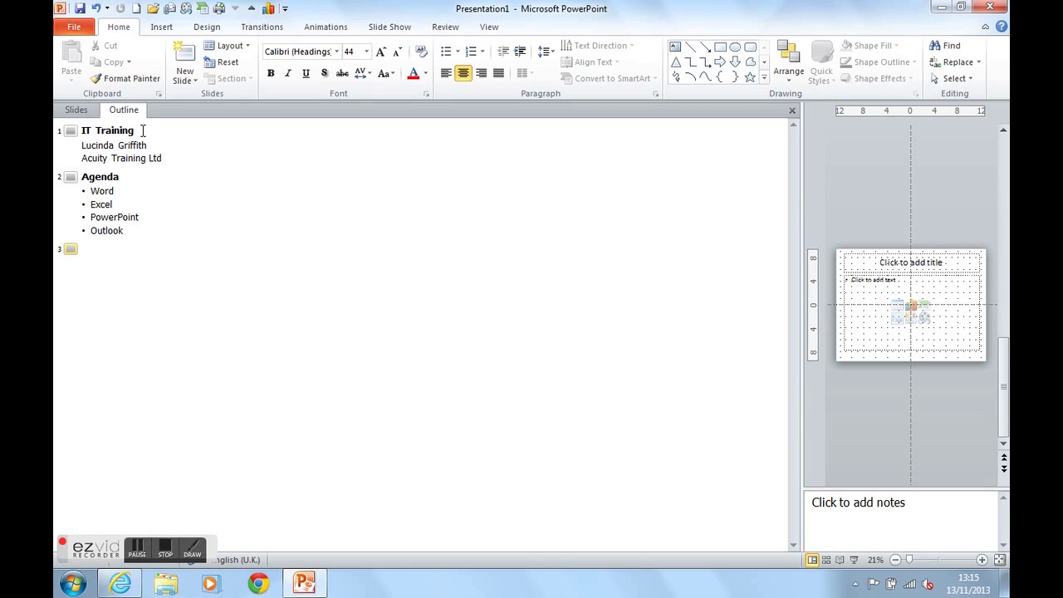
text(Word)
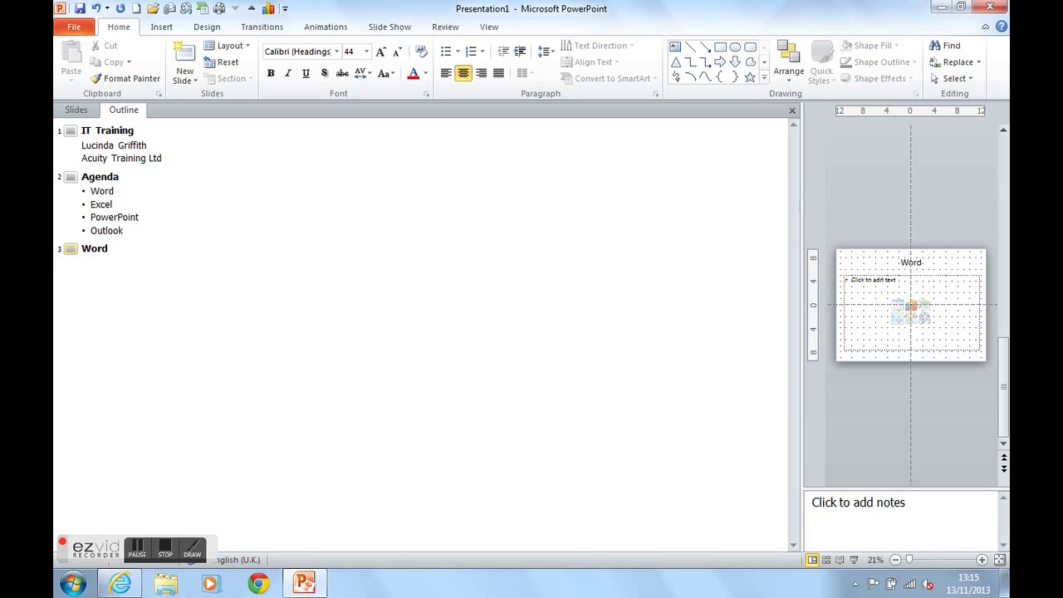
key(Return)
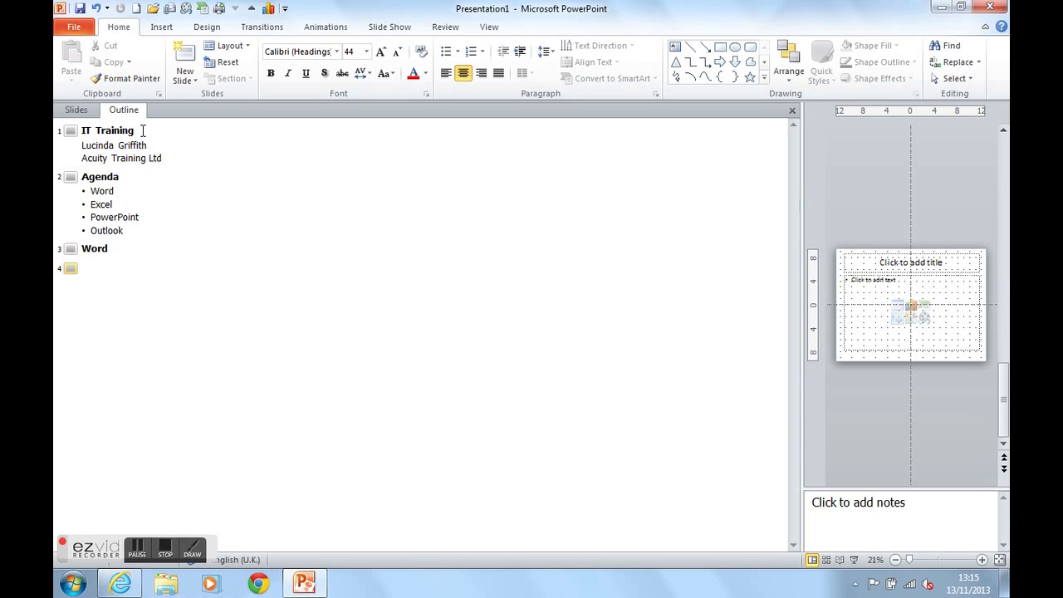
text(Excel)
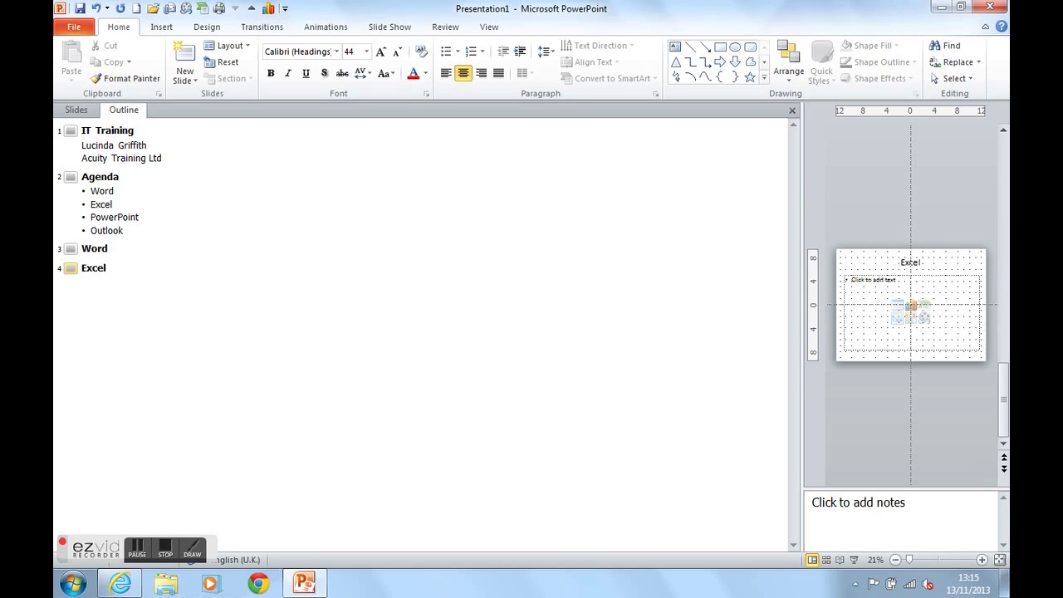
key(Return)
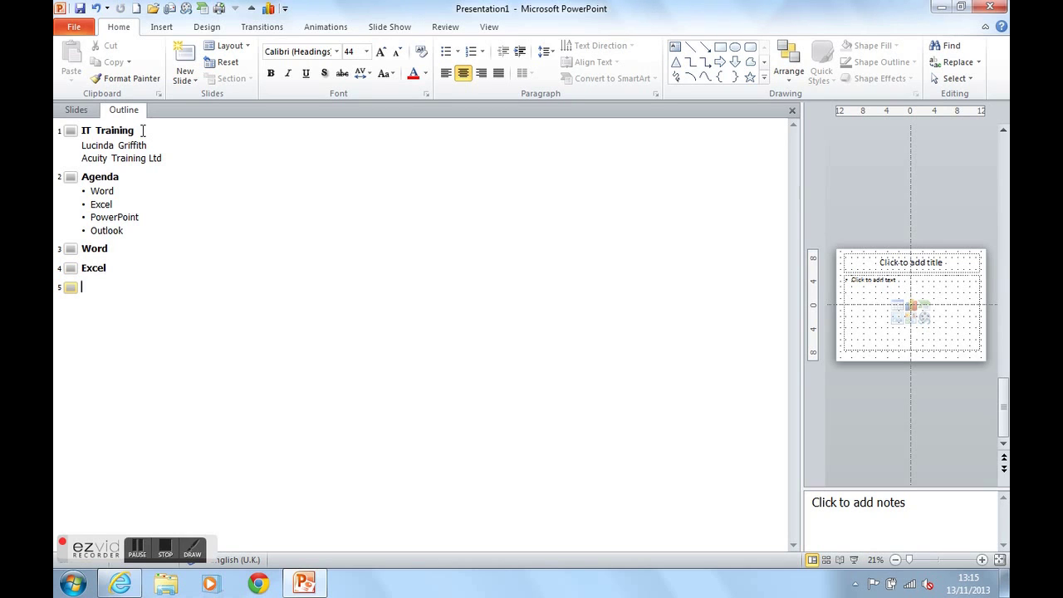
text(PowerP)
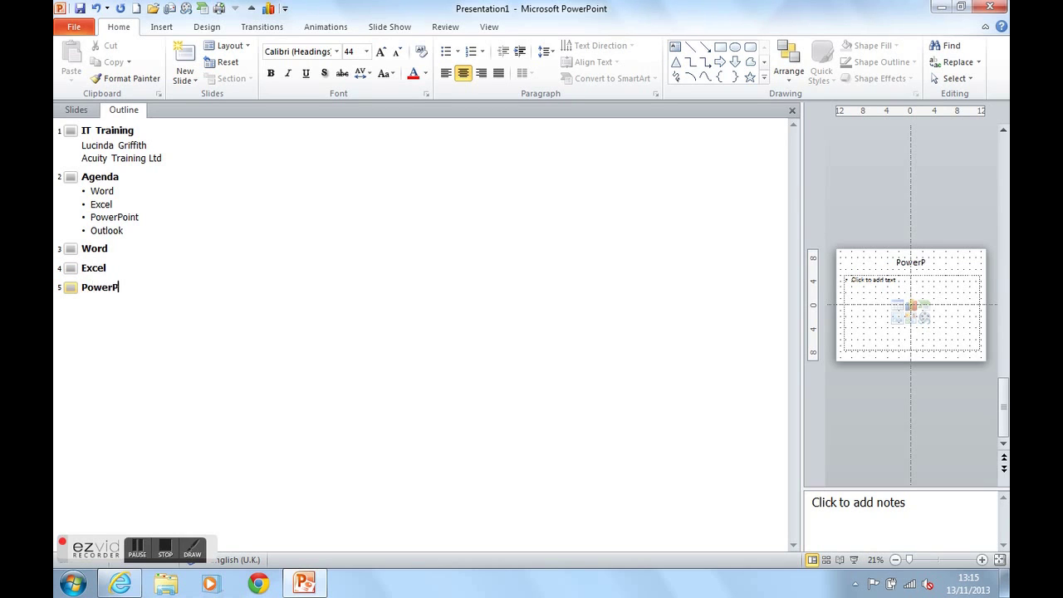
text(oint)
key(Return)
text(Ou)
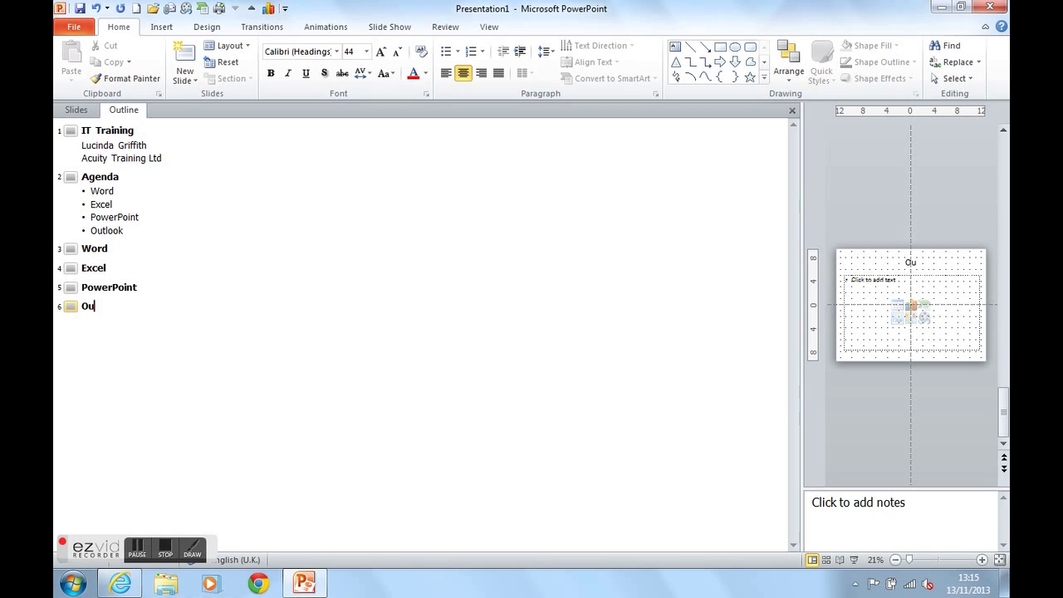
text(tlook)
Add Essentials, Intermediate, Advanced and VBA as bullets under the Word slide title.
click(108, 248)
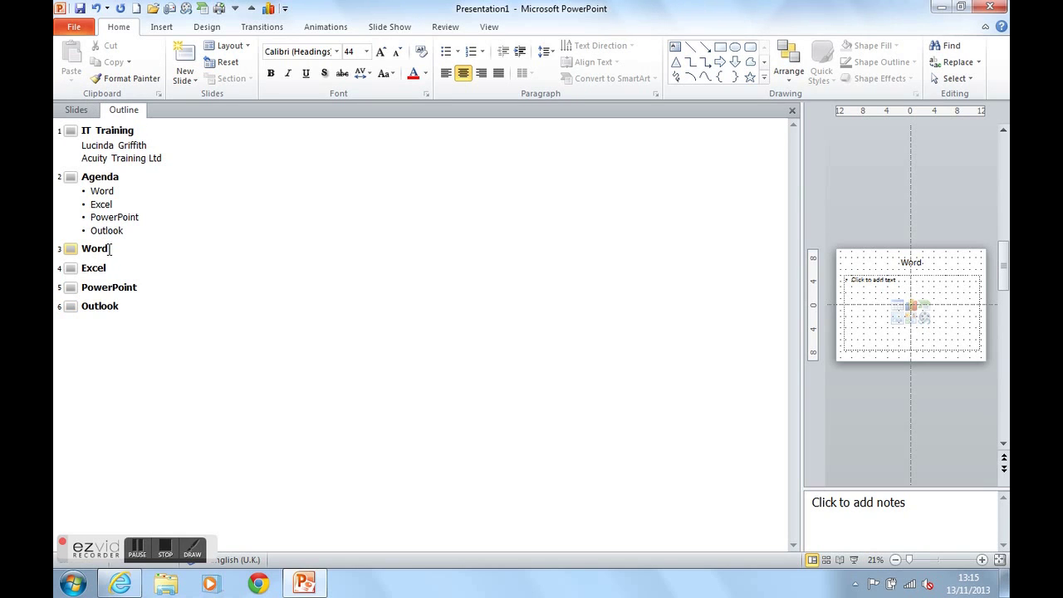
key(Return)
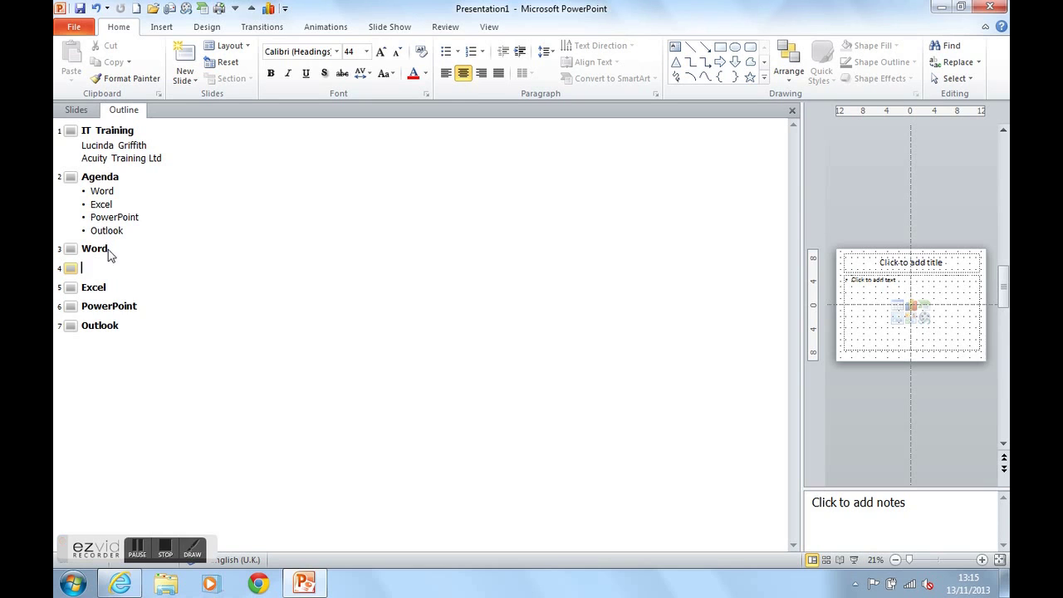
key(Tab)
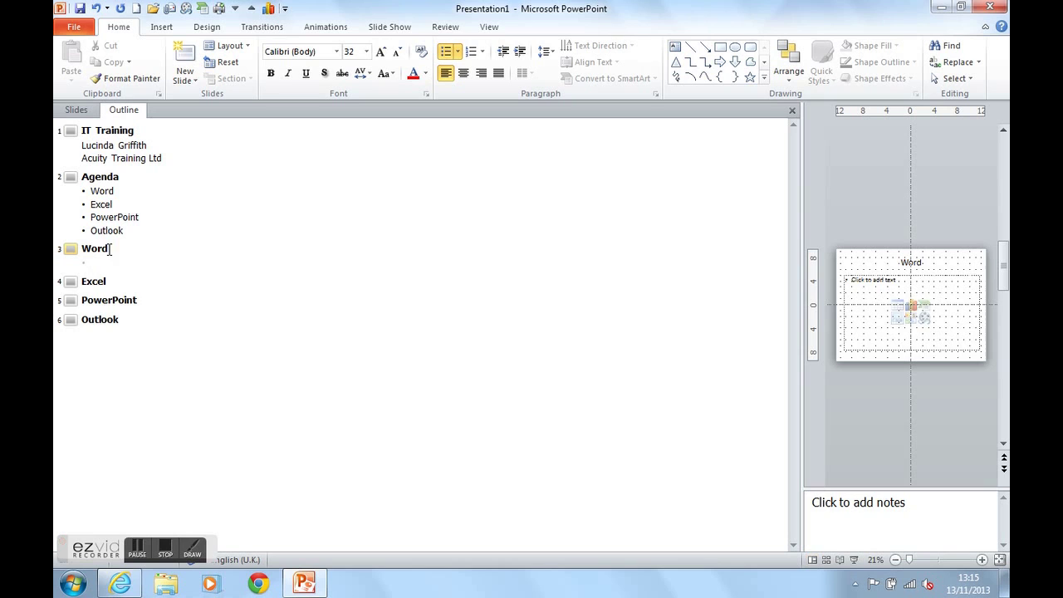
text(Essentials)
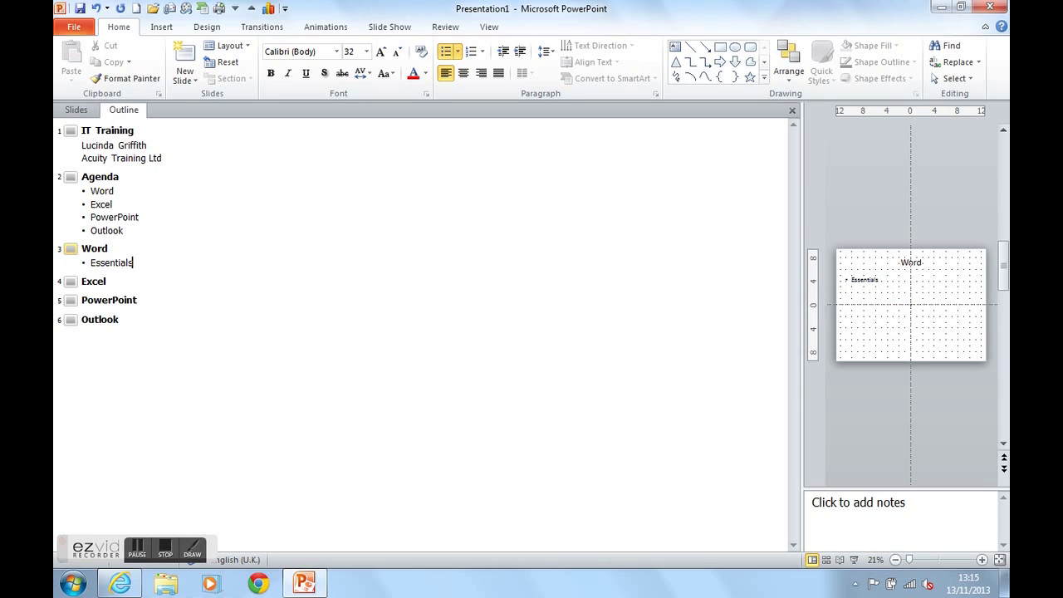
key(Return)
text(Intermediate)
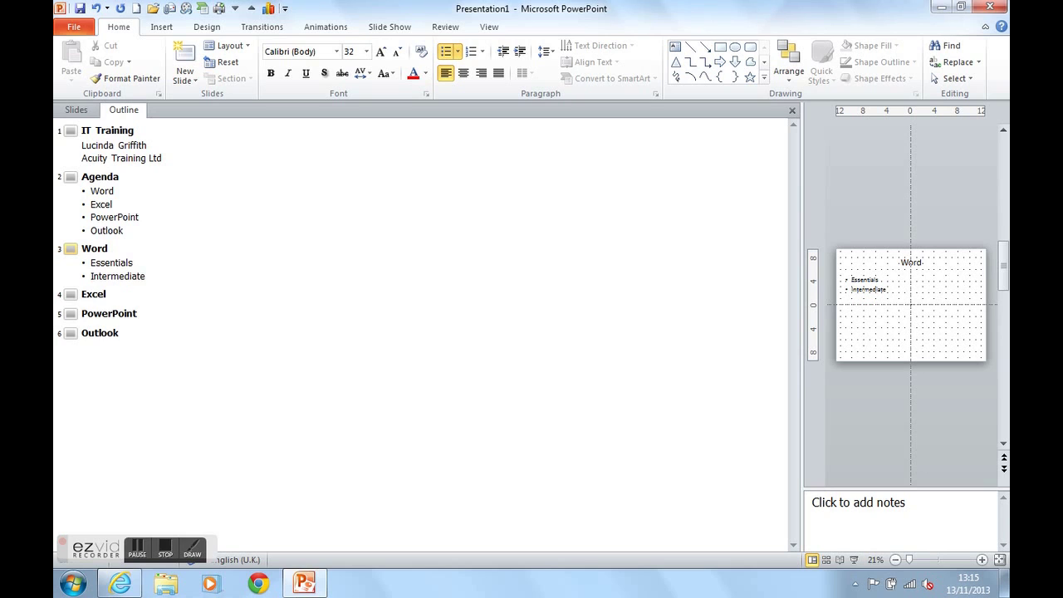
key(Return)
text(Advanced)
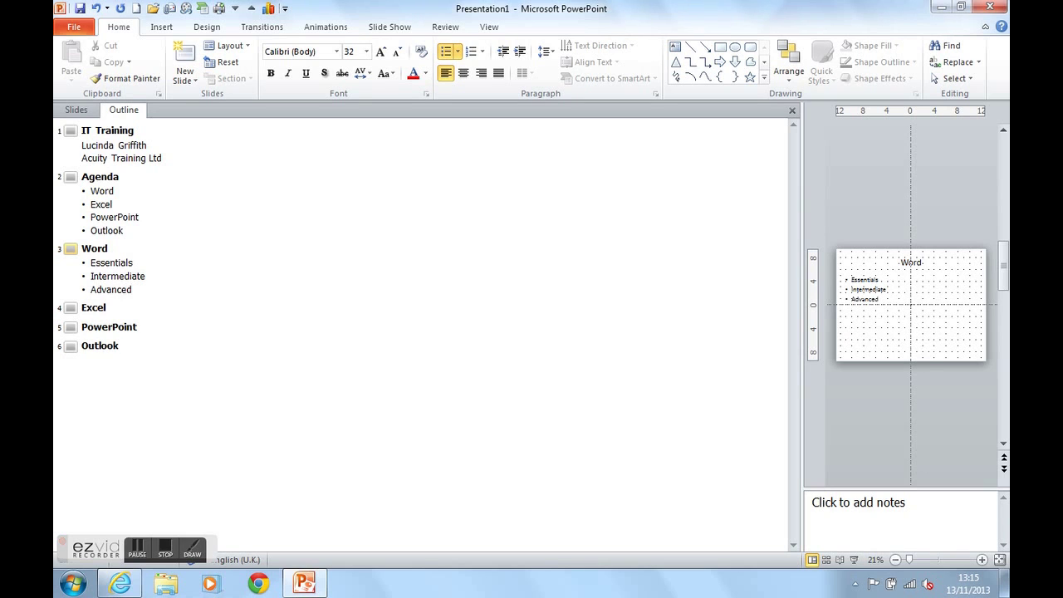
key(Return)
text(VBA)
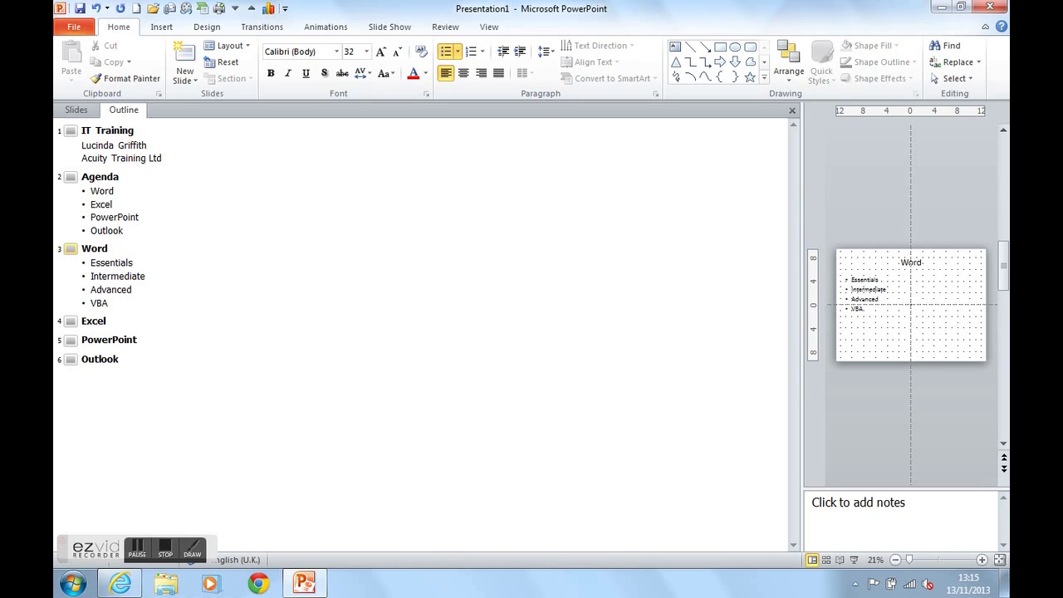
Add Essentials, Intermediate, Advanced and VBA as indented bullets under the Excel slide title.
click(112, 320)
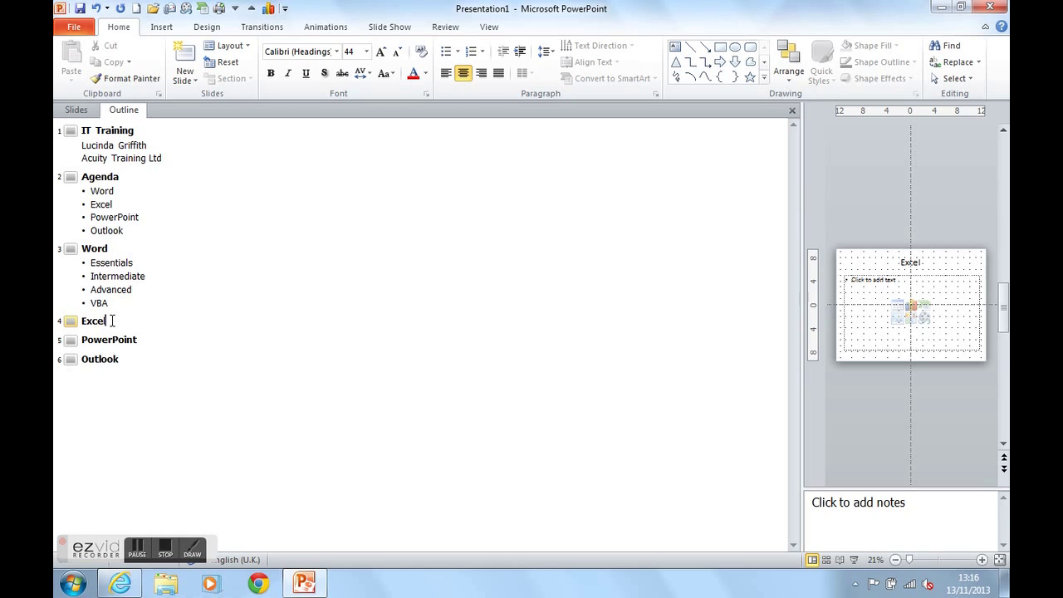
key(Return)
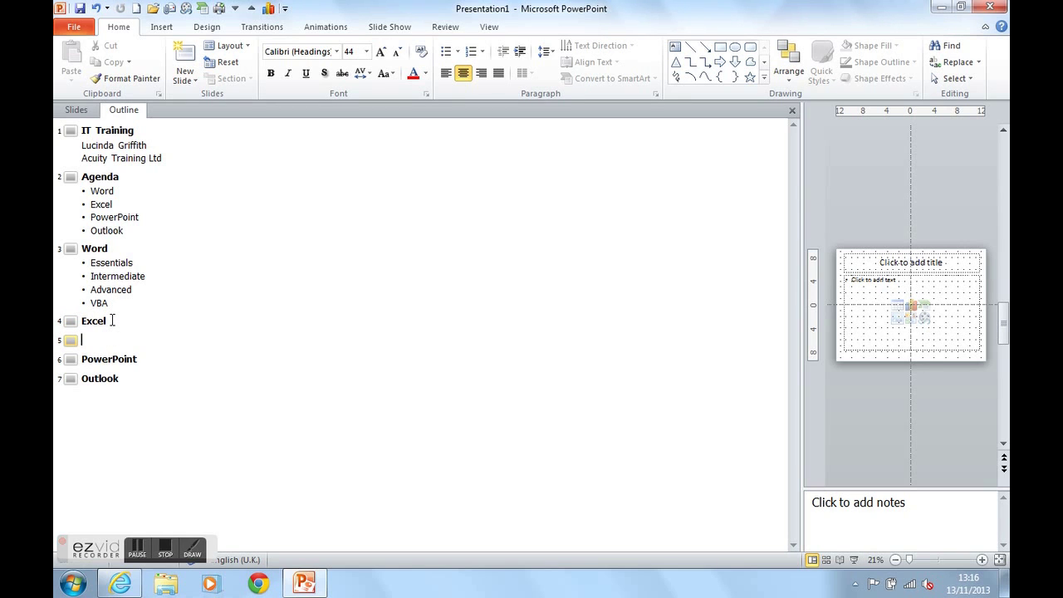
key(Tab)
text(Essentials)
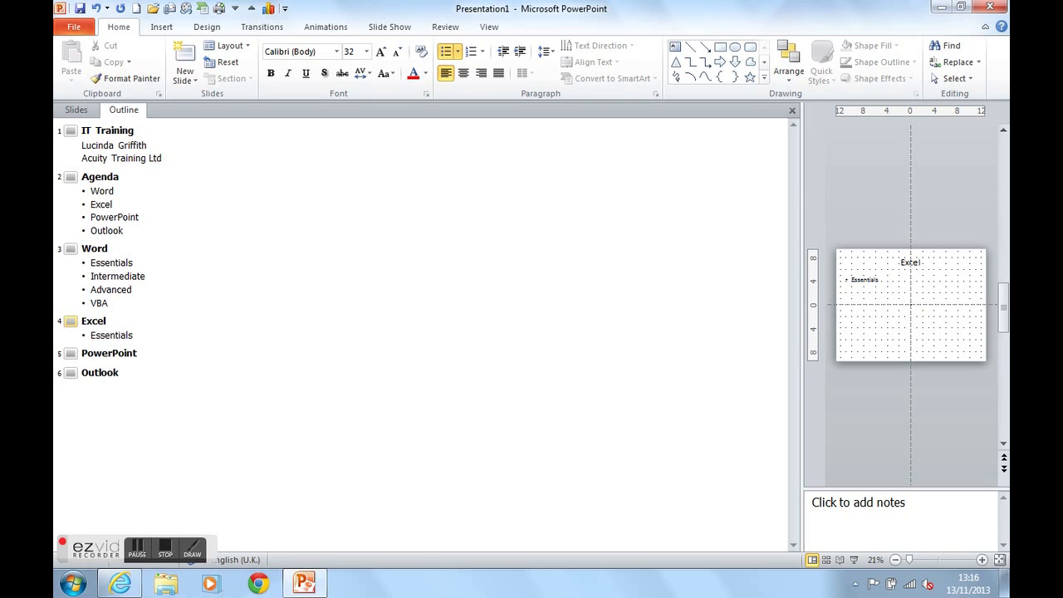
key(Return)
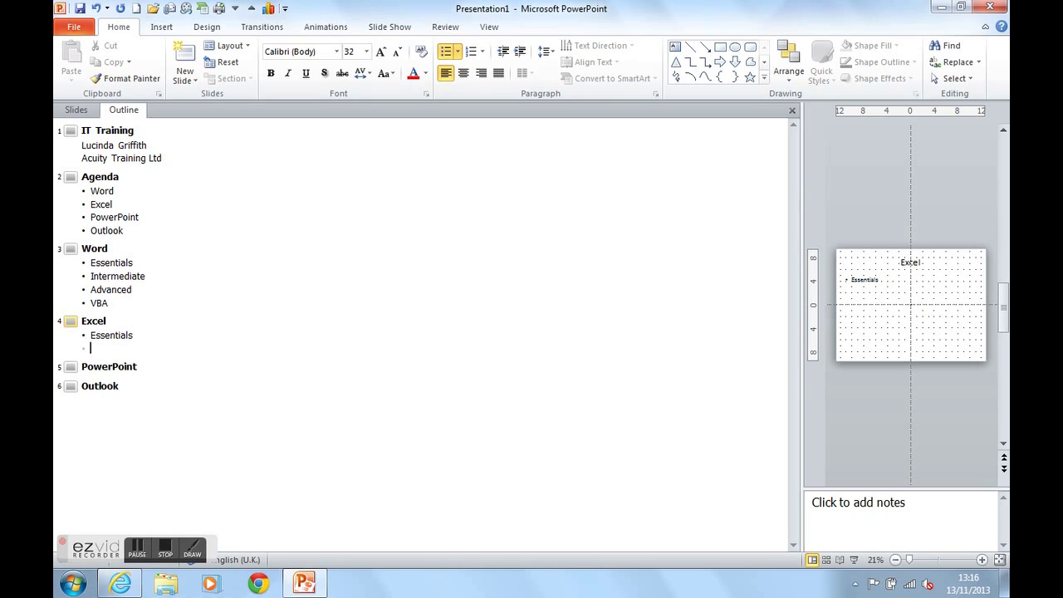
text(Intermediat)
key(Return)
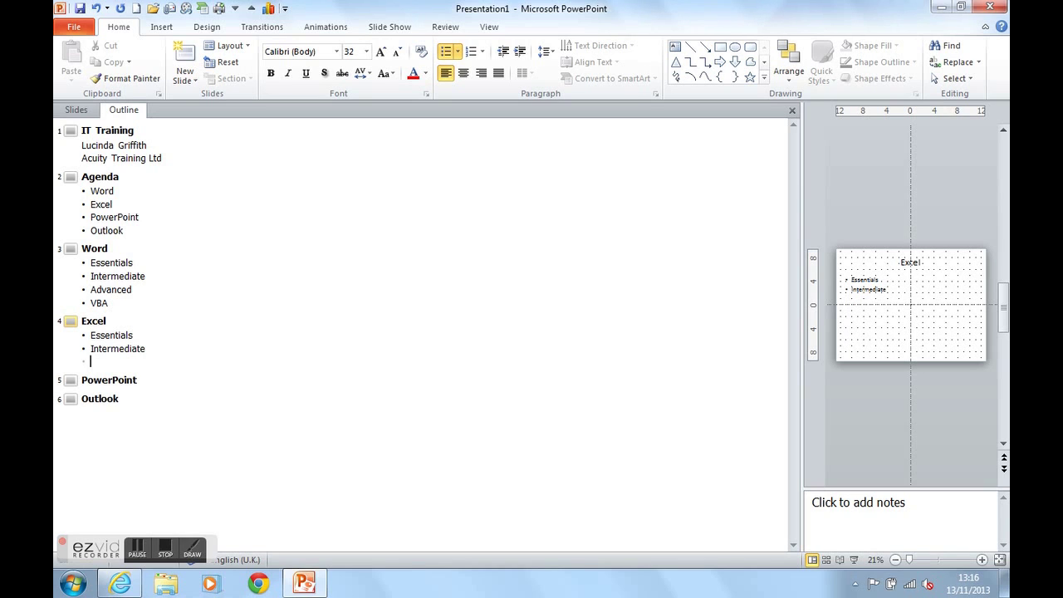
text(Ad)
text(vn)
text(nced)
key(Return)
text(VBA)
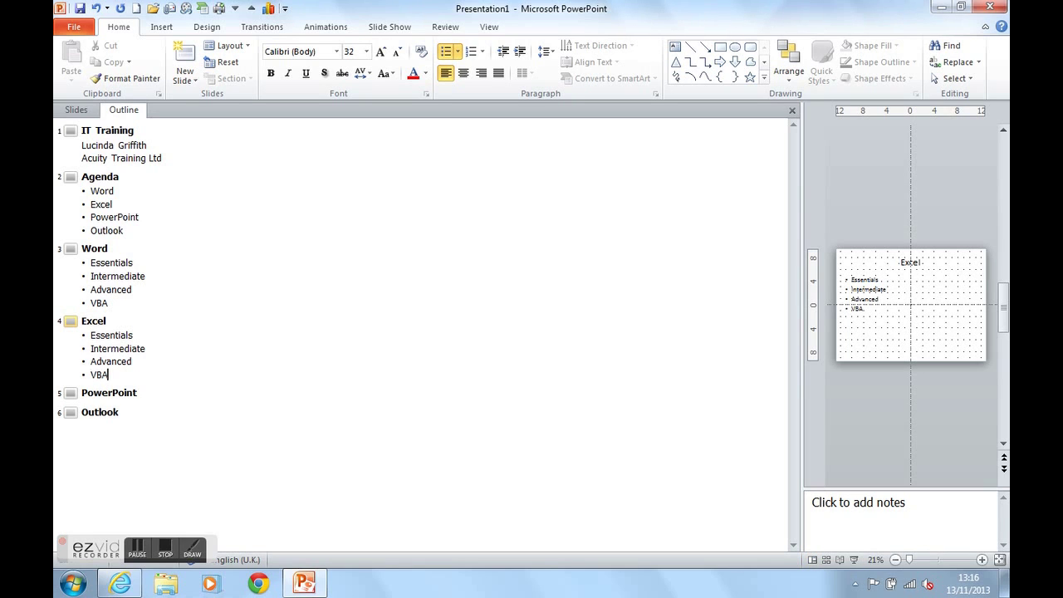
click(119, 416)
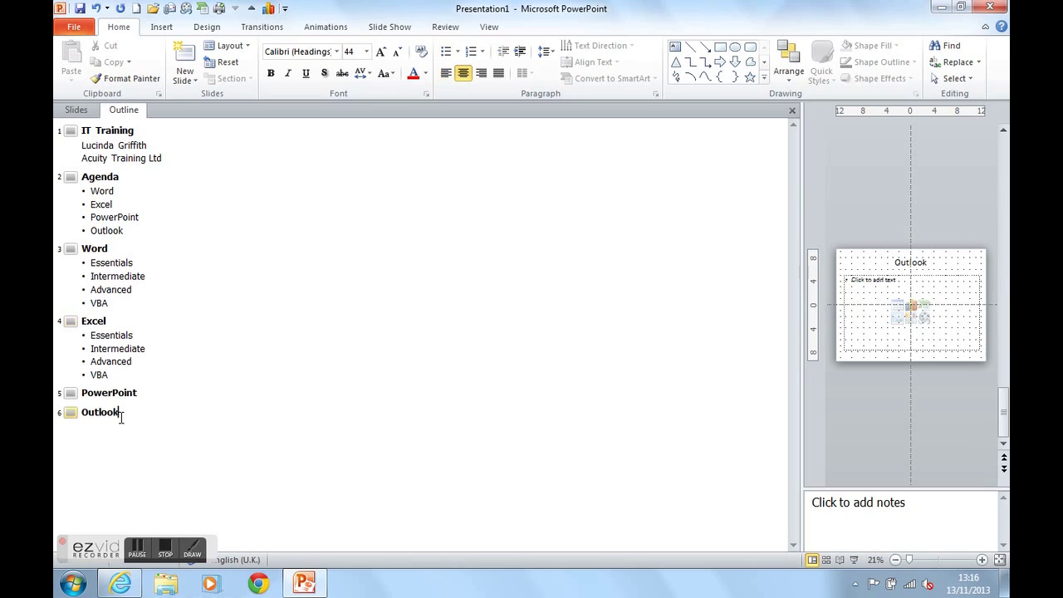